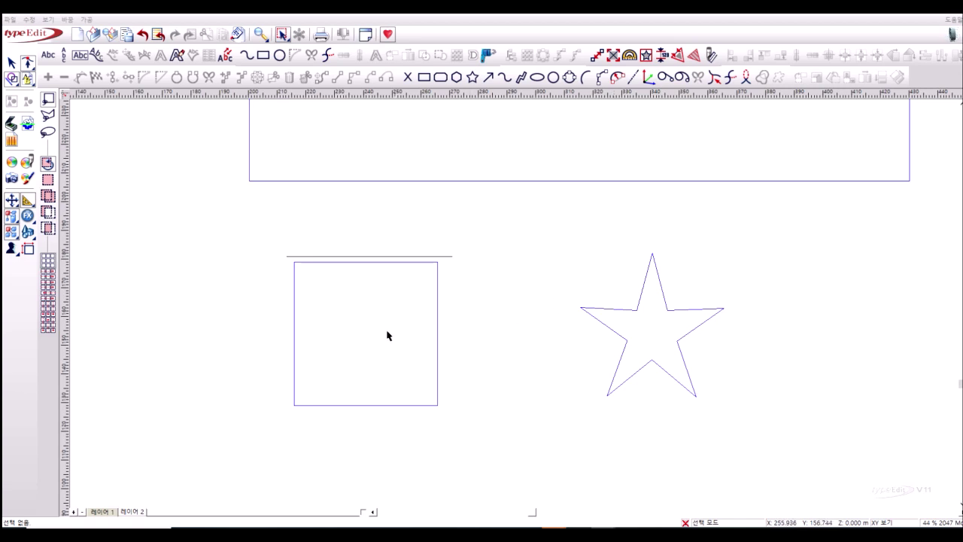
Create a 52 × 52 mm copy of the square, scaled about its centre, keeping the original square.
scroll(354, 339, down, 3)
scroll(426, 333, up, 3)
scroll(581, 287, up, 2)
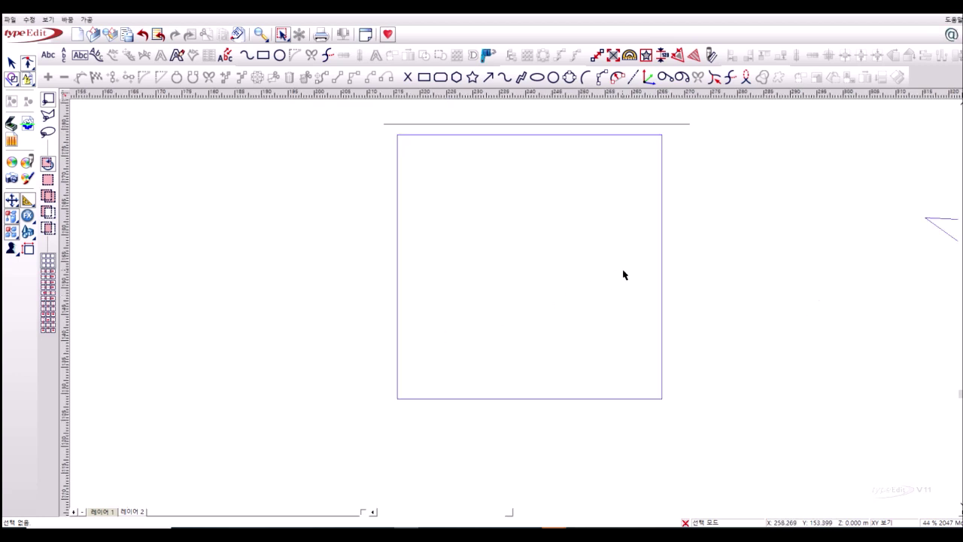
click(585, 281)
scroll(555, 289, down, 1)
scroll(553, 290, up, 1)
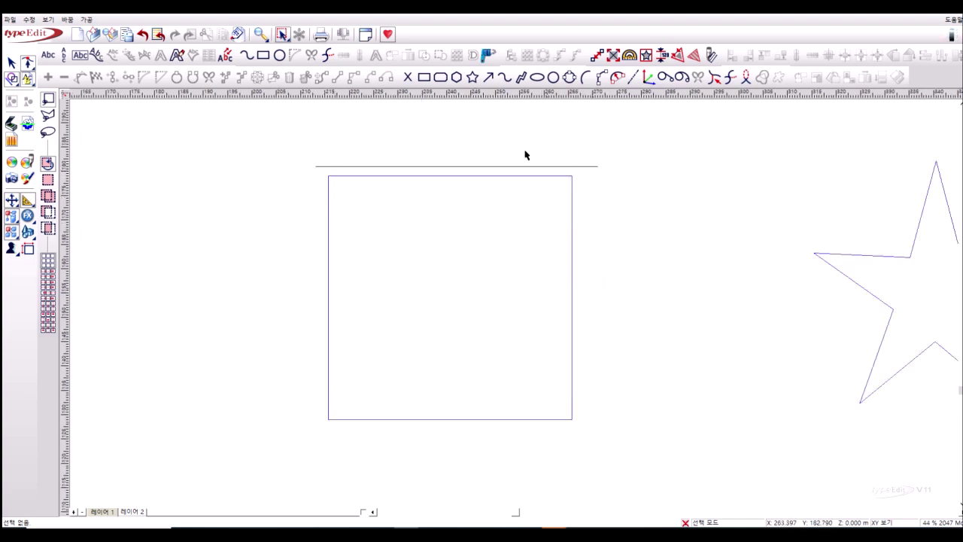
click(429, 181)
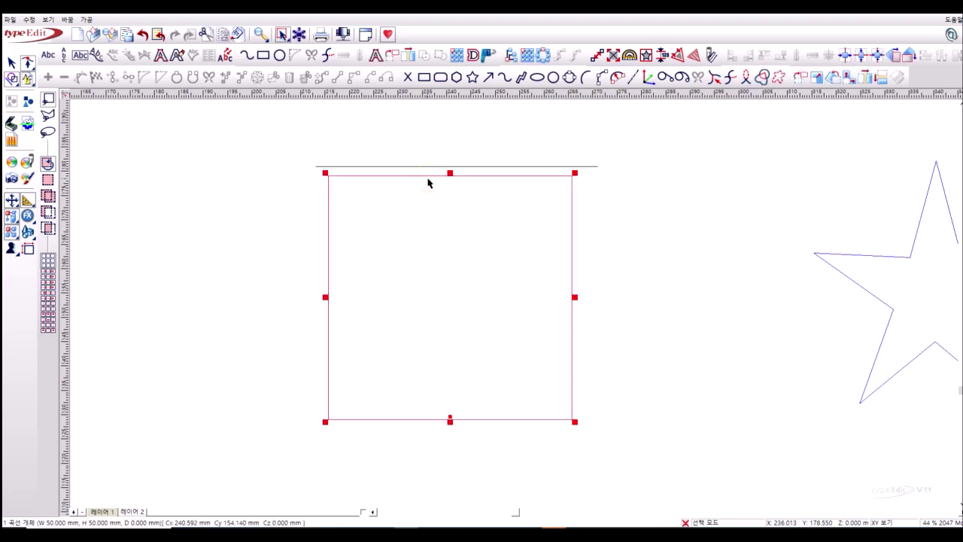
key(F2)
click(388, 174)
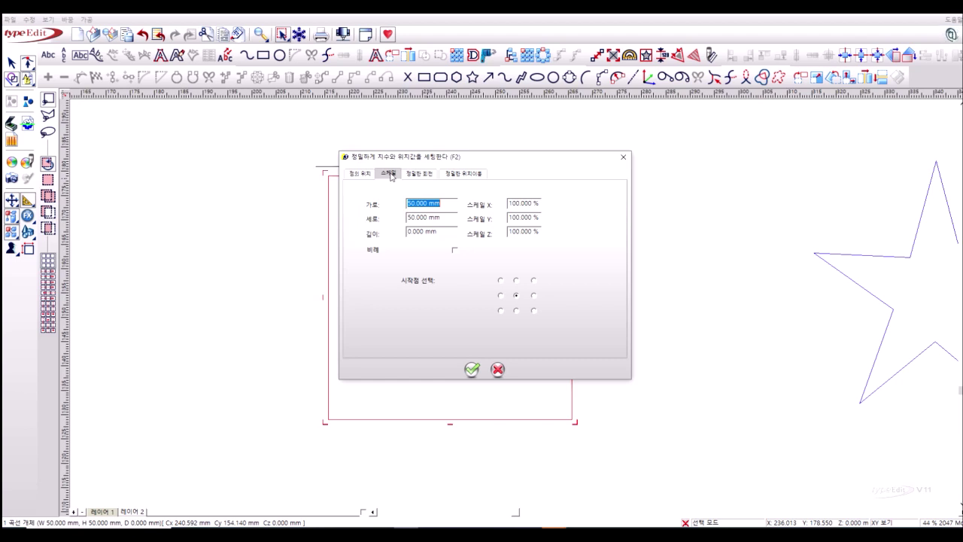
text(52)
key(Tab)
text(52)
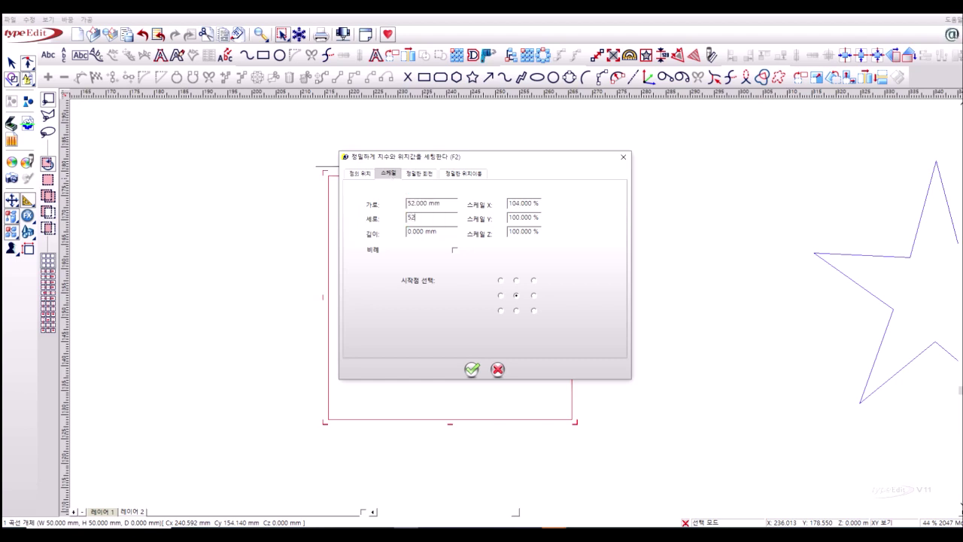
key(Return)
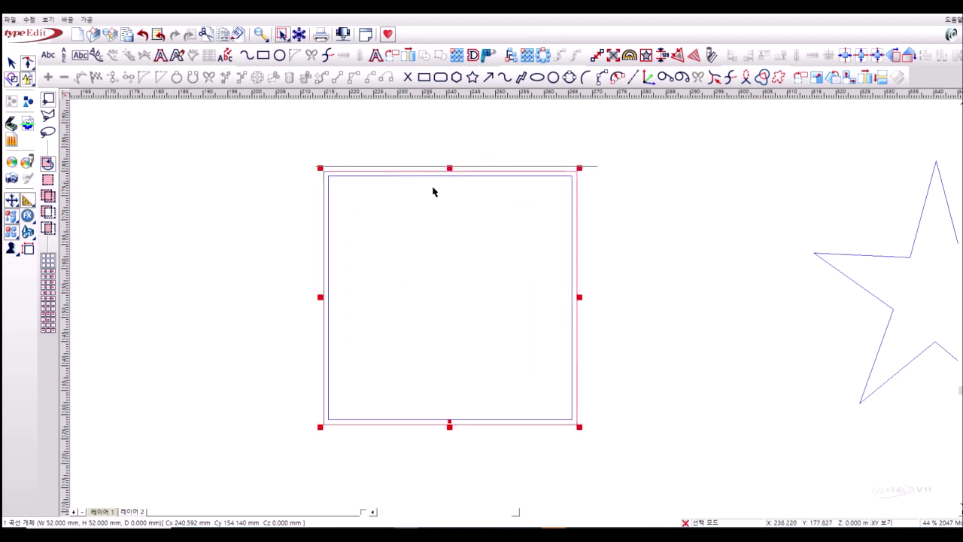
click(434, 195)
Change the colour of the 52 mm square to Black.
scroll(435, 195, up, 2)
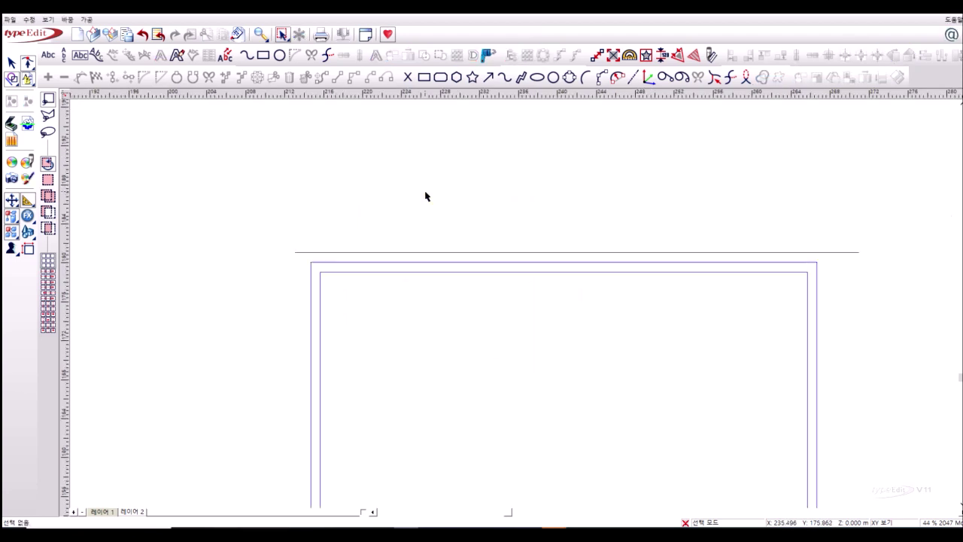
click(382, 262)
click(27, 161)
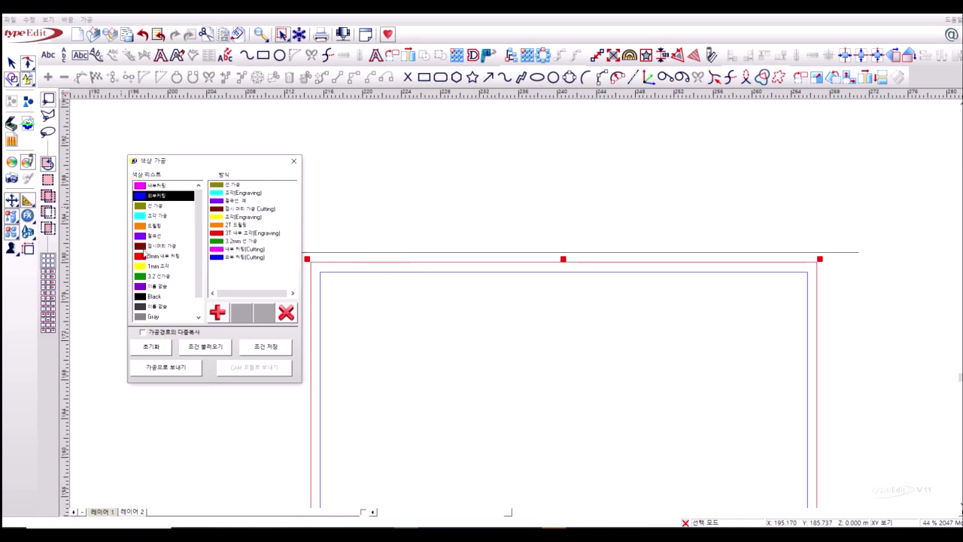
click(146, 296)
click(402, 236)
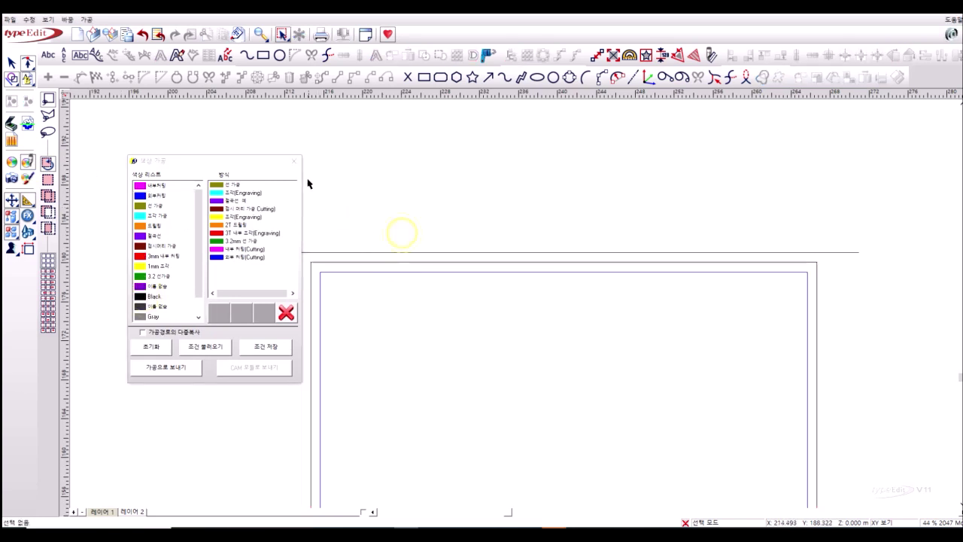
click(295, 161)
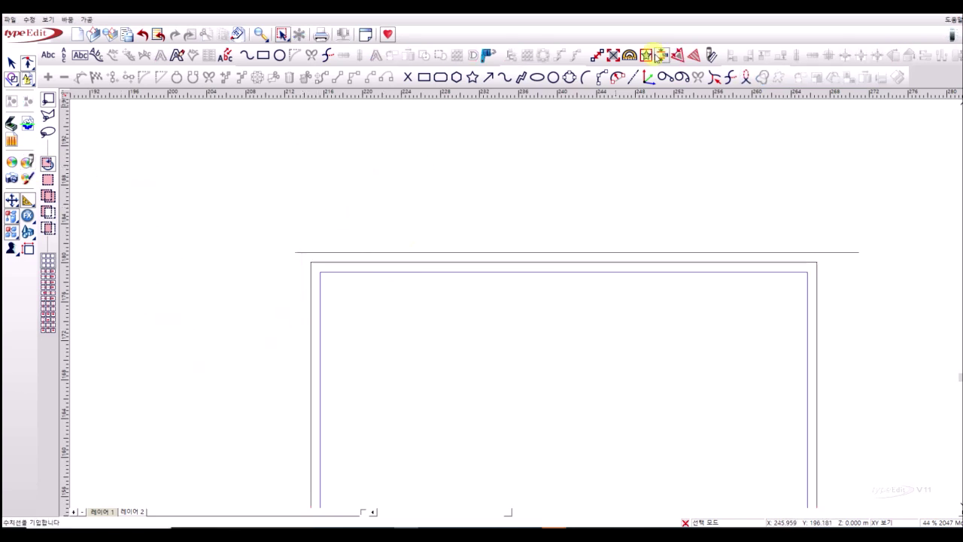
Dimension the gap between the top edges of the black square and the blue square inside it.
click(310, 263)
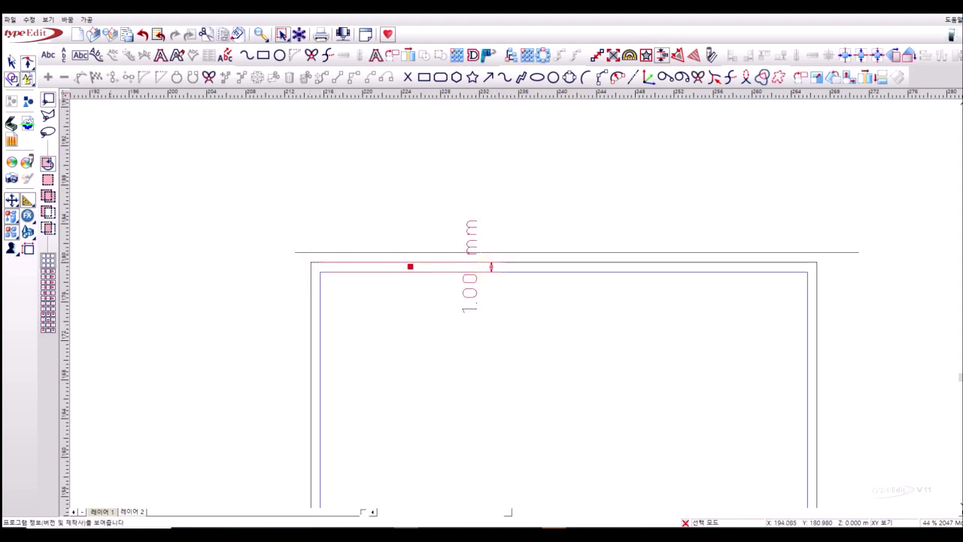
click(11, 60)
click(518, 263)
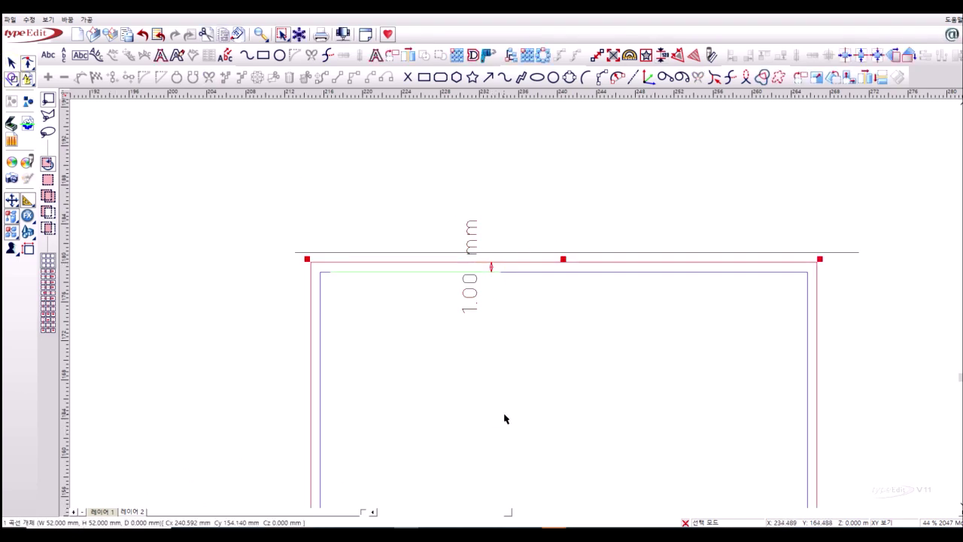
click(529, 273)
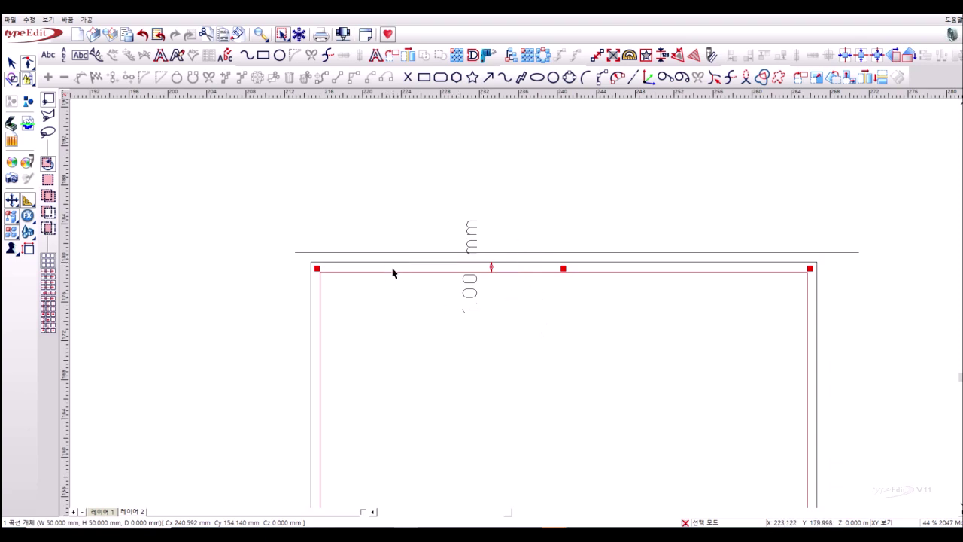
click(414, 353)
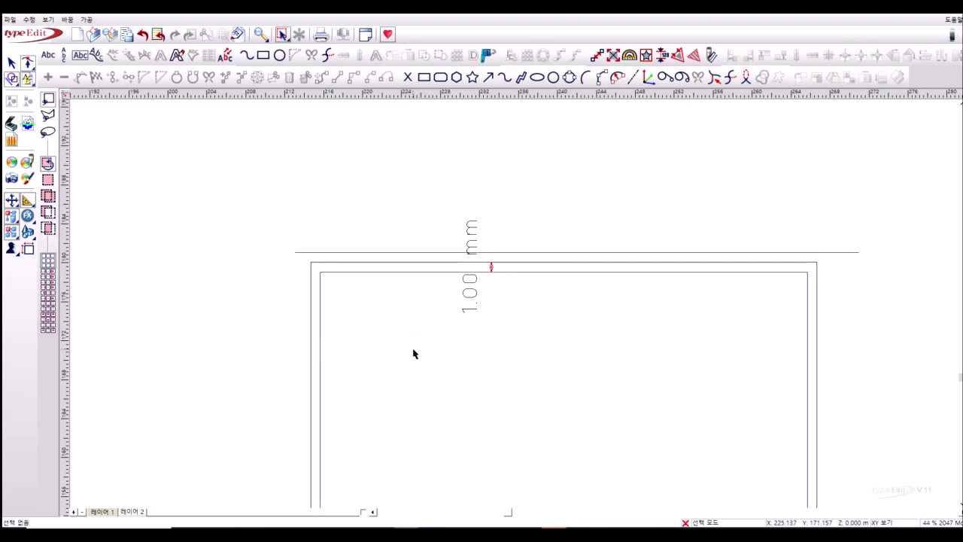
Scale the inner blue square about its centre to 54 mm wide and 54 mm high.
click(394, 278)
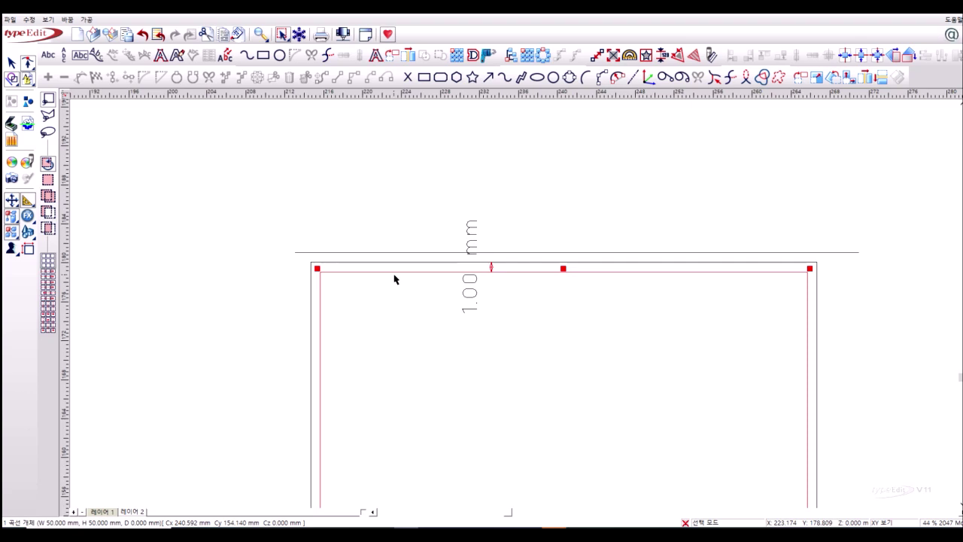
key(F2)
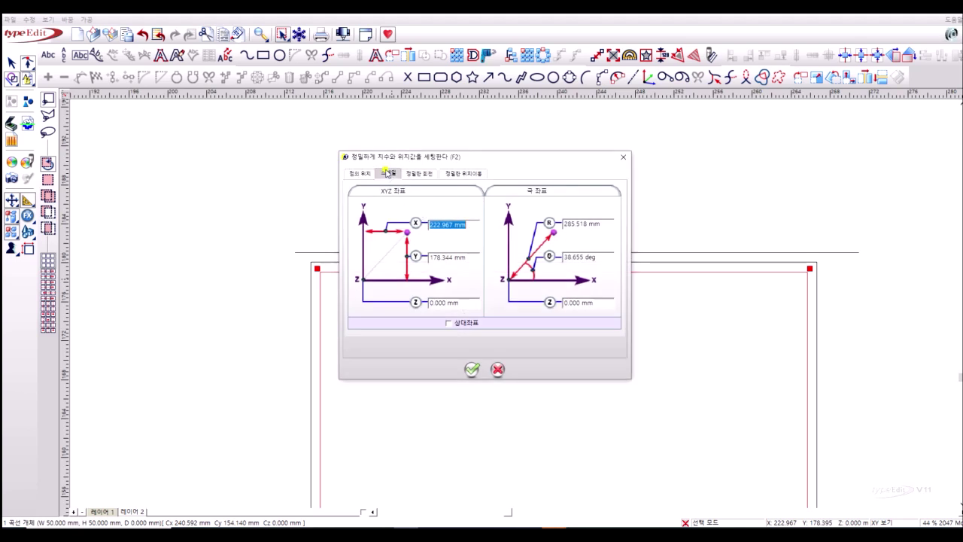
click(387, 173)
text(54)
key(Tab)
text(5)
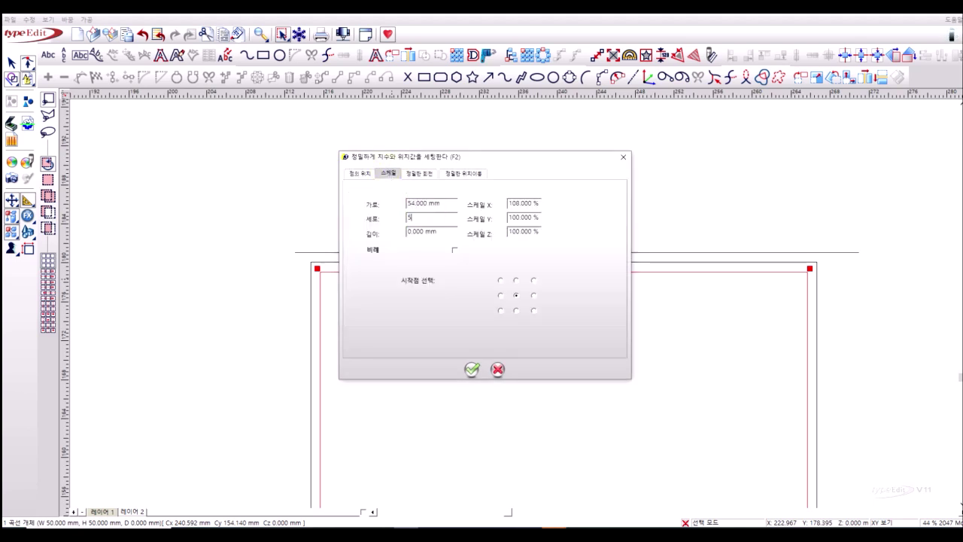
key(Return)
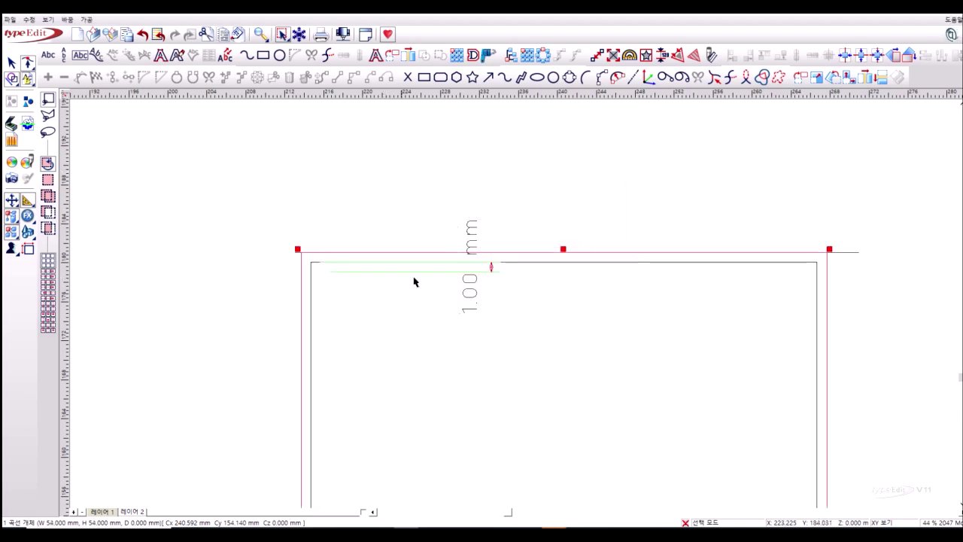
click(395, 229)
click(662, 55)
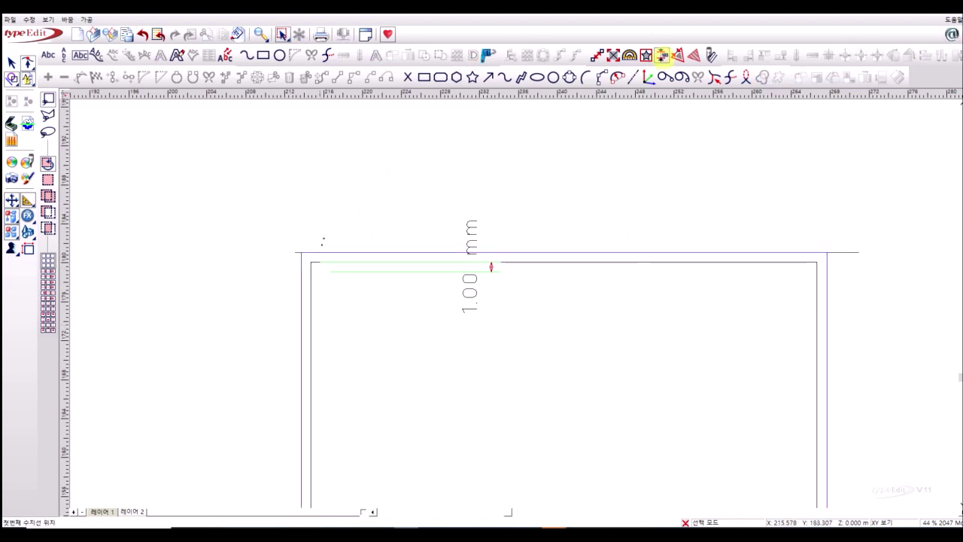
click(300, 253)
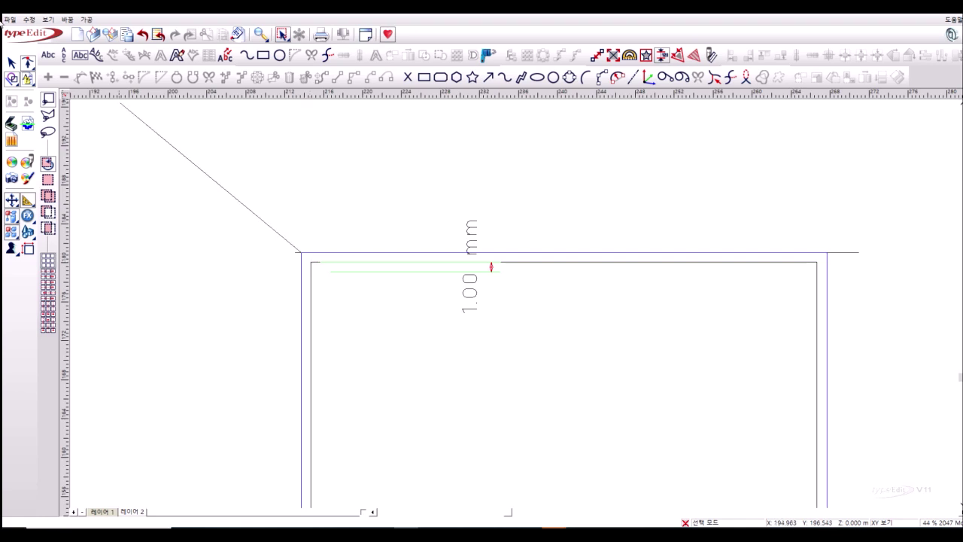
right_click(242, 134)
Create a 50 × 50 mm copy of the outer blue square about its centre, keeping the outer square.
click(300, 274)
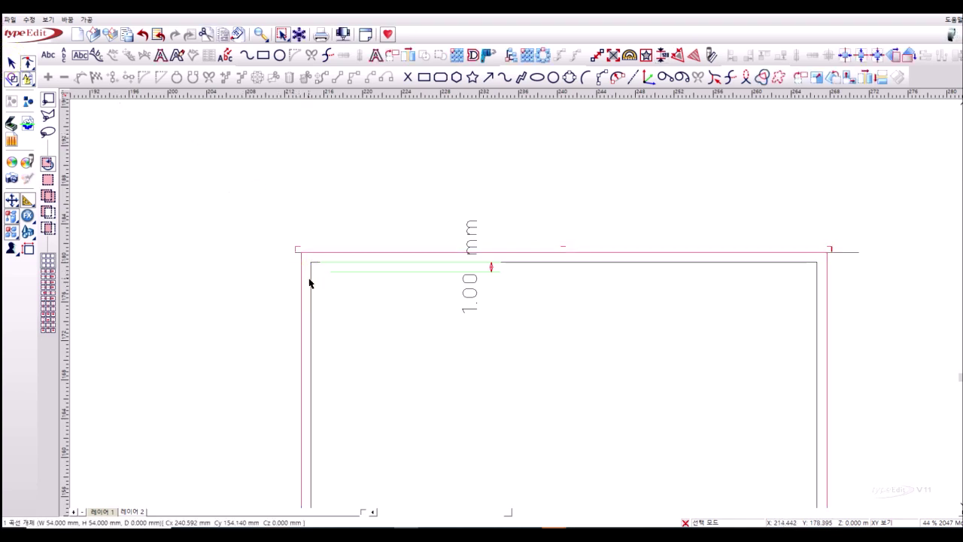
key(F2)
click(387, 174)
text(50)
key(Tab)
key(Return)
click(332, 356)
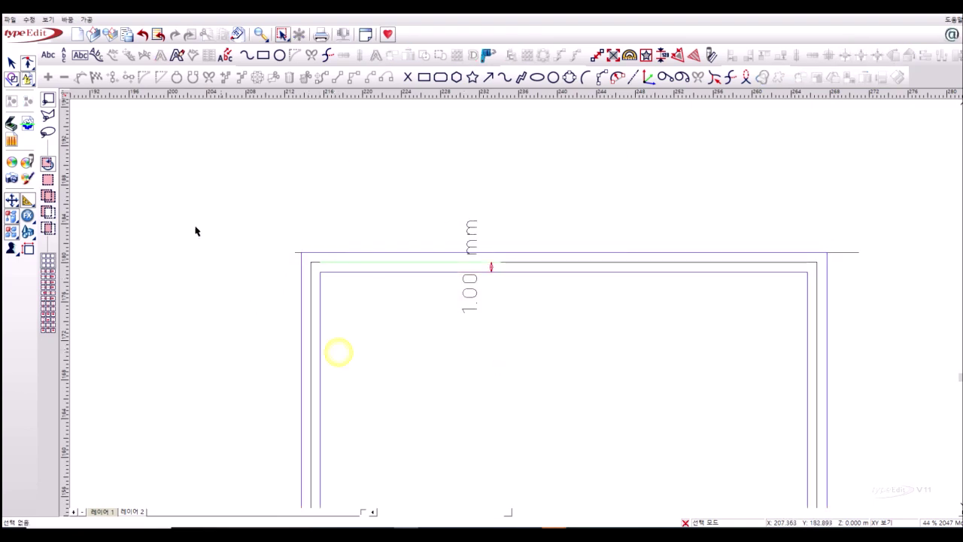
Dimension the gap between the top edges of the outermost and innermost blue squares.
click(662, 55)
click(301, 253)
click(321, 272)
click(407, 281)
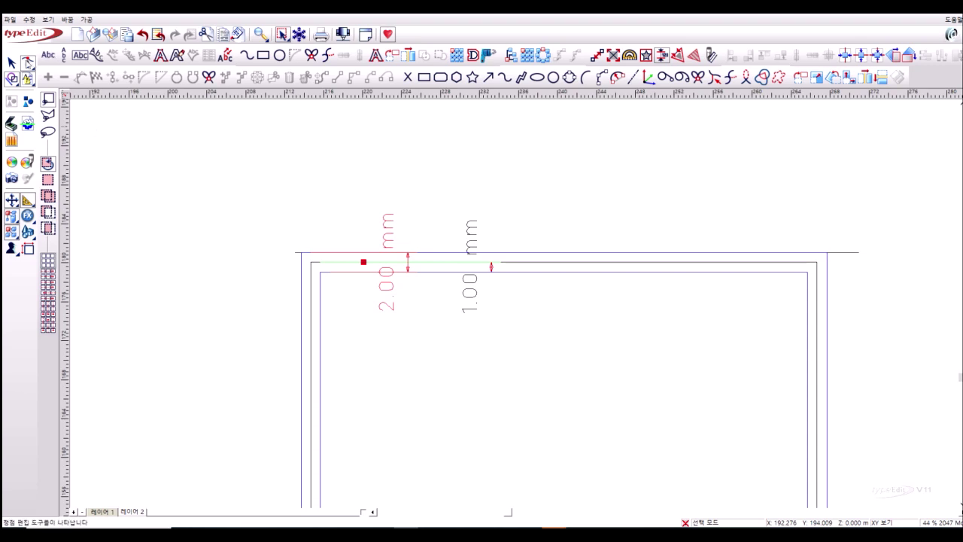
click(11, 63)
click(300, 286)
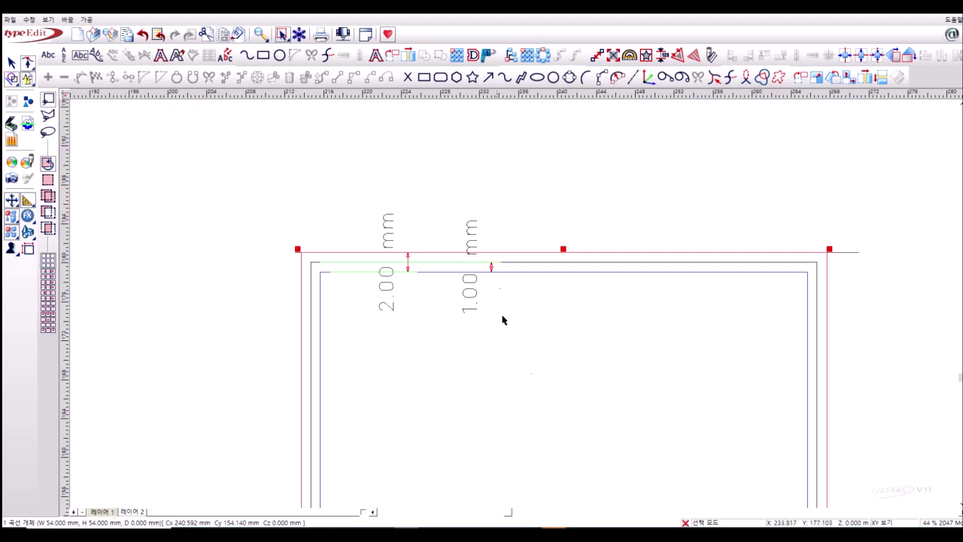
click(550, 377)
scroll(548, 377, down, 5)
scroll(530, 401, up, 2)
scroll(499, 188, up, 2)
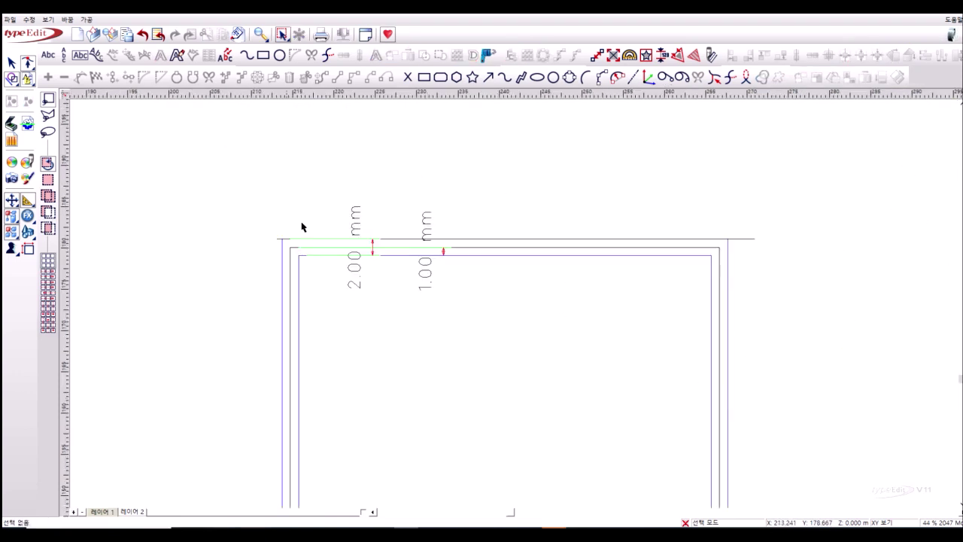
scroll(493, 327, down, 2)
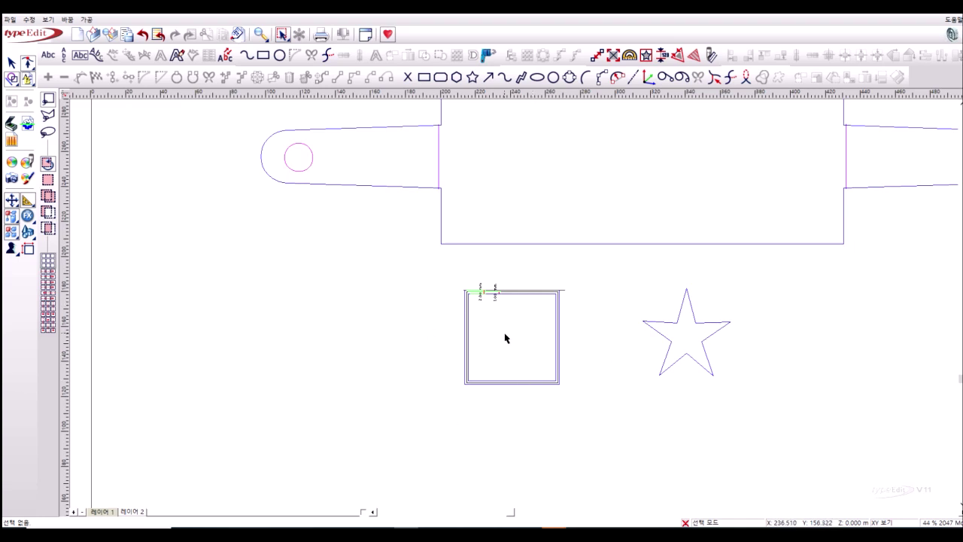
Create a 54 × 54 mm copy of the star, scaled about its centre, keeping the original star.
scroll(511, 344, down, 1)
scroll(619, 323, up, 2)
scroll(597, 285, up, 1)
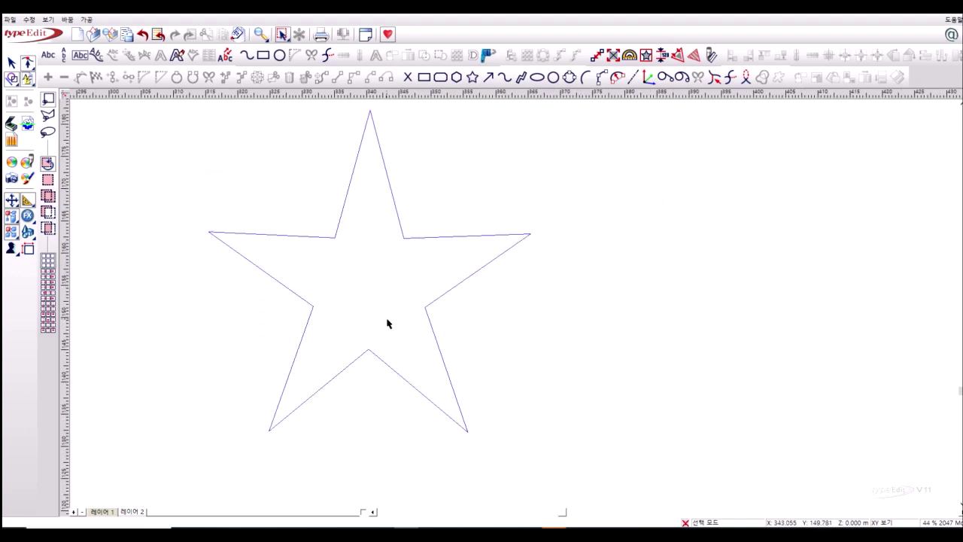
click(424, 238)
click(424, 238)
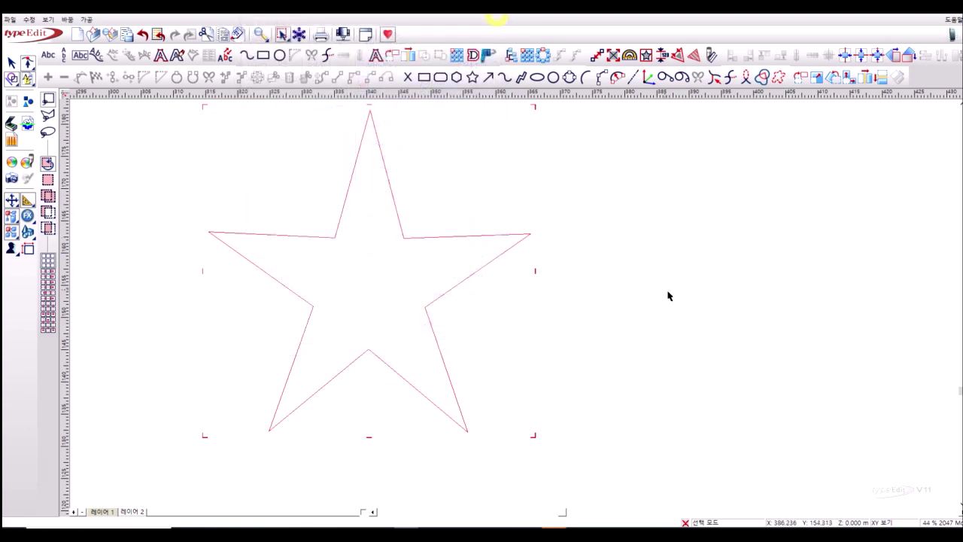
click(667, 296)
click(334, 303)
click(323, 236)
click(350, 280)
click(318, 238)
click(334, 237)
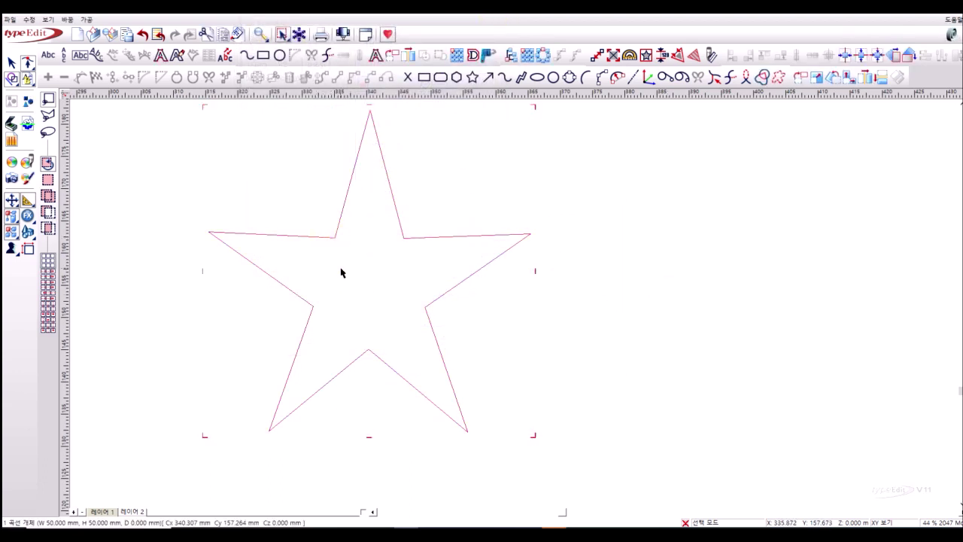
key(F2)
click(396, 174)
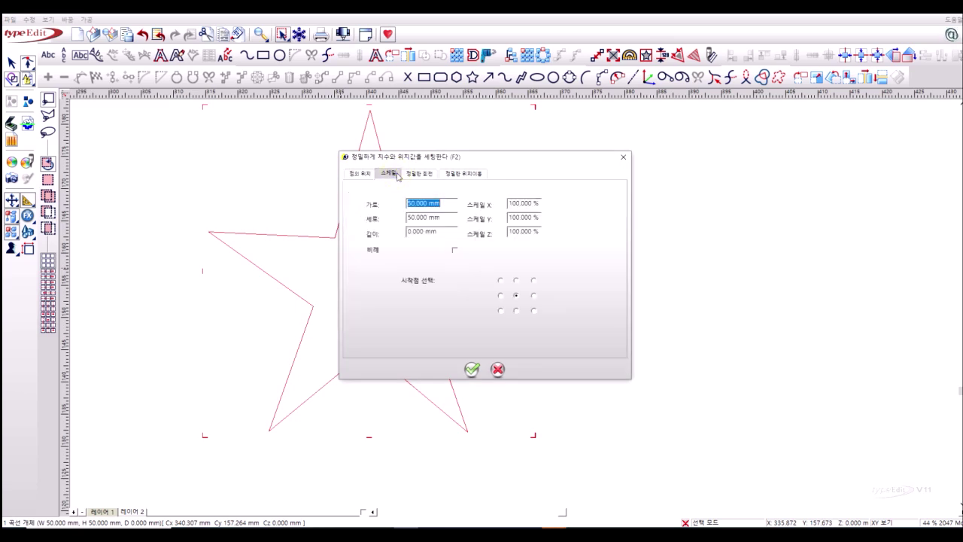
text(54)
key(Tab)
text(54)
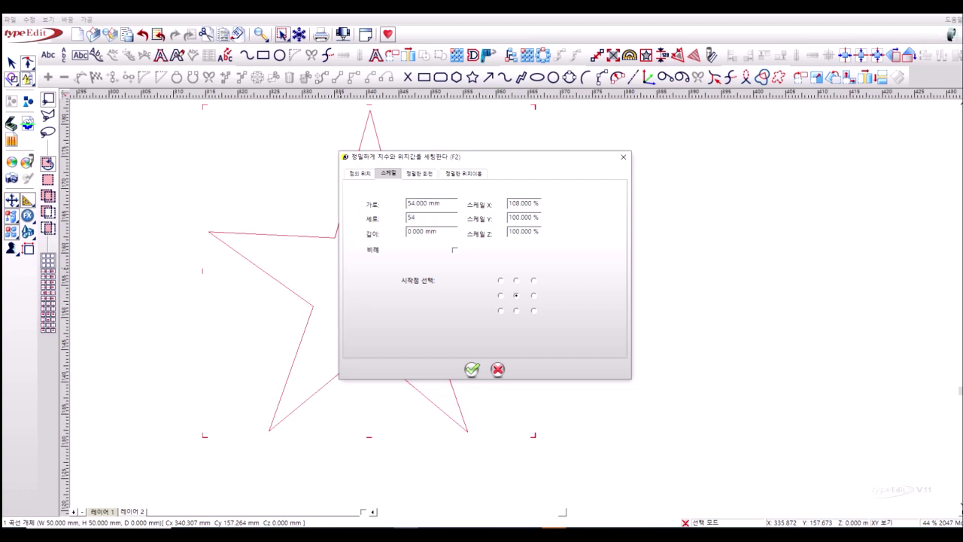
key(Return)
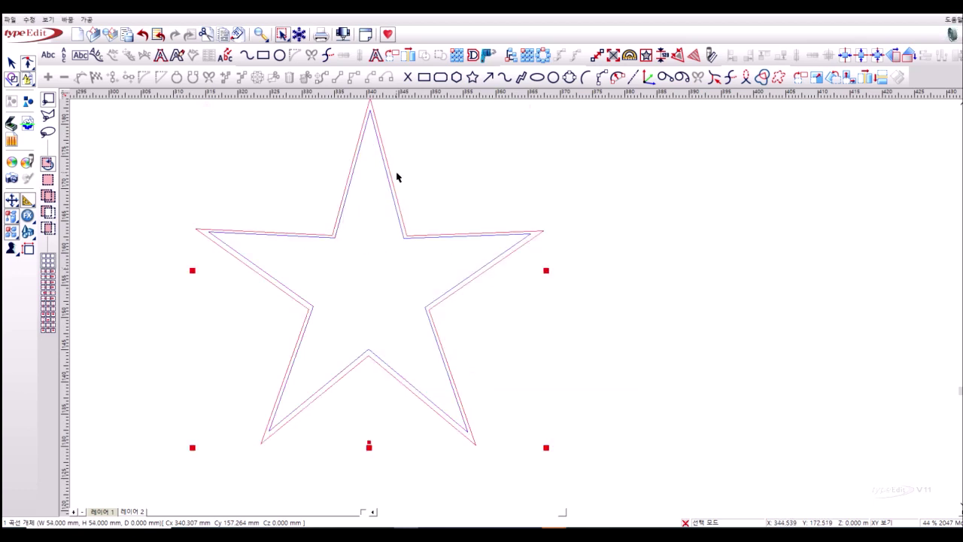
click(552, 352)
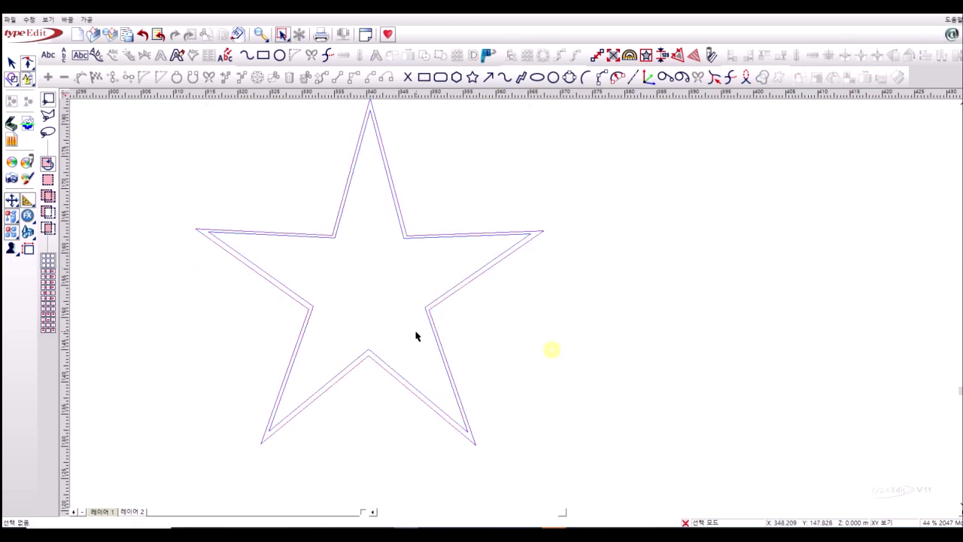
Select the inner and outer stars together and align them on their centres.
click(371, 355)
click(382, 326)
click(368, 351)
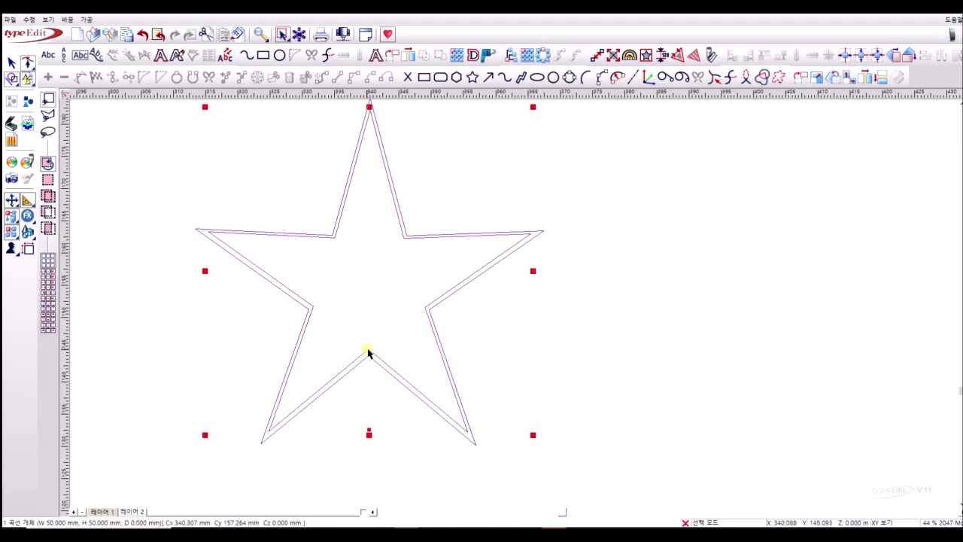
click(370, 355)
shift+click(372, 362)
click(831, 56)
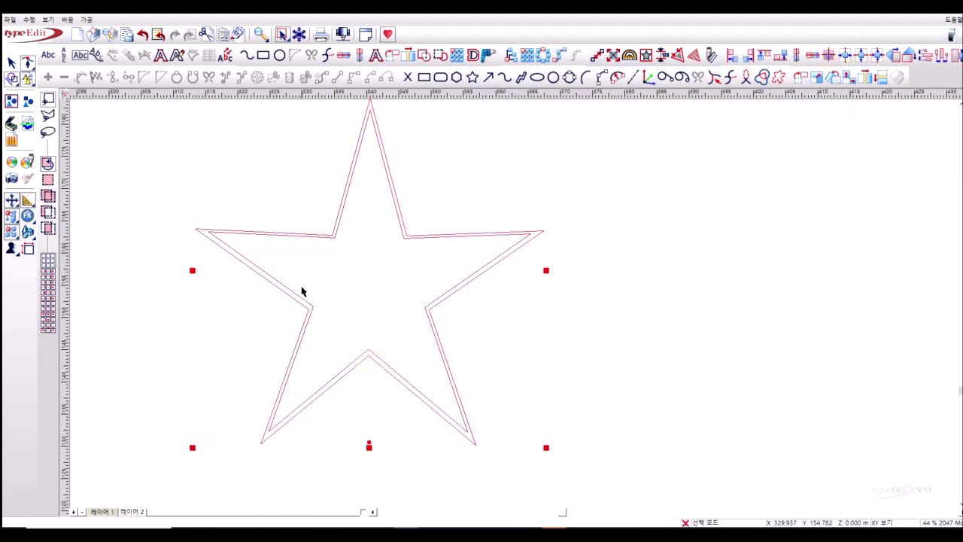
Recolour the outer 54 mm star with the red "3mm 내부 커팅" colour.
click(343, 268)
scroll(346, 265, up, 2)
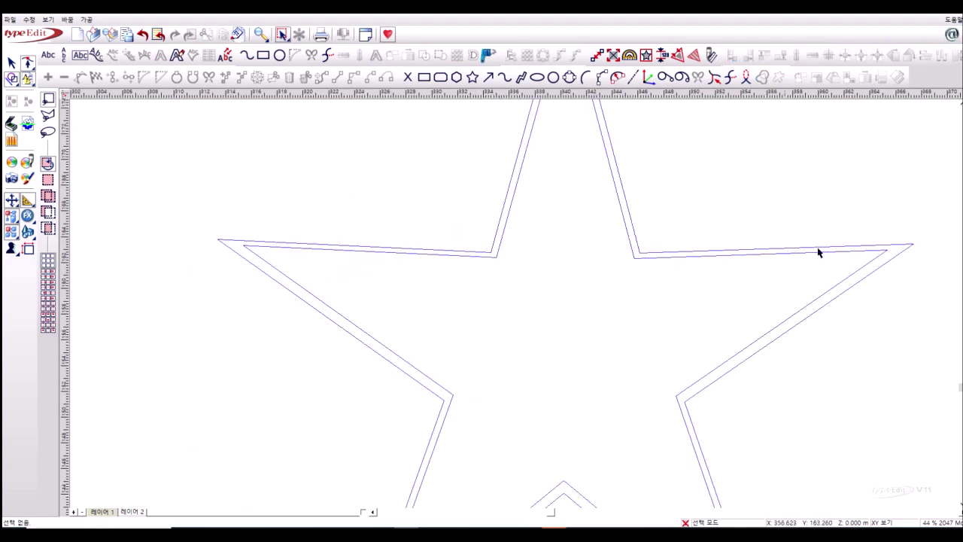
scroll(727, 379, down, 2)
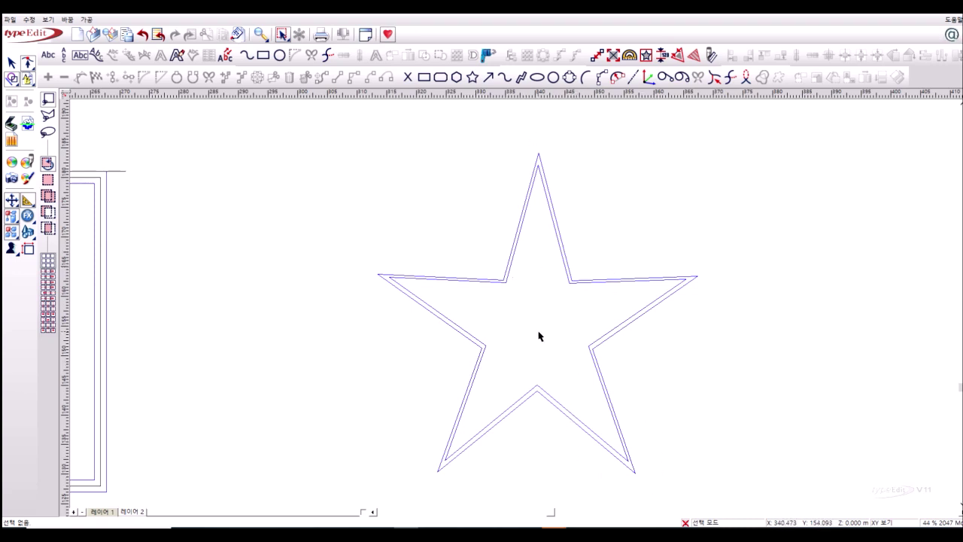
click(380, 278)
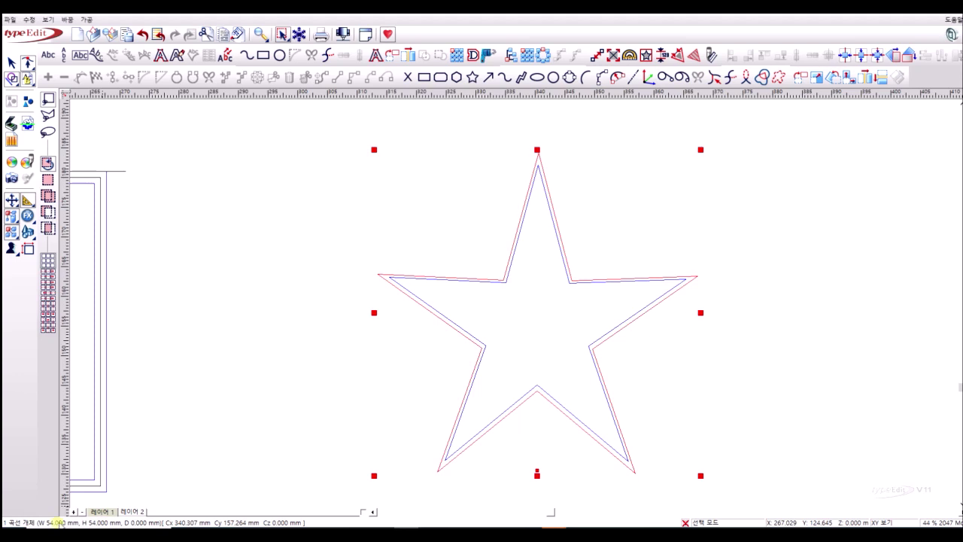
click(538, 319)
click(494, 281)
click(380, 277)
click(27, 161)
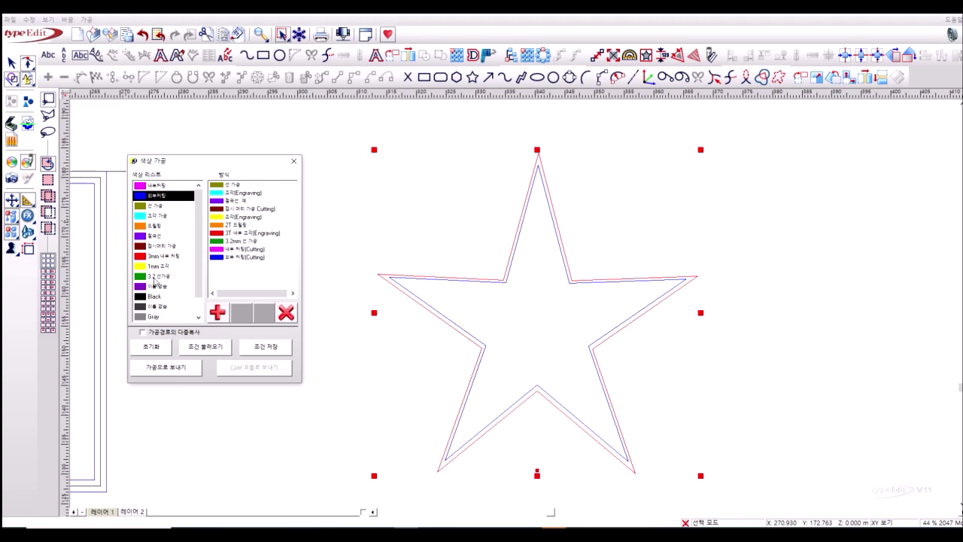
click(150, 256)
click(436, 189)
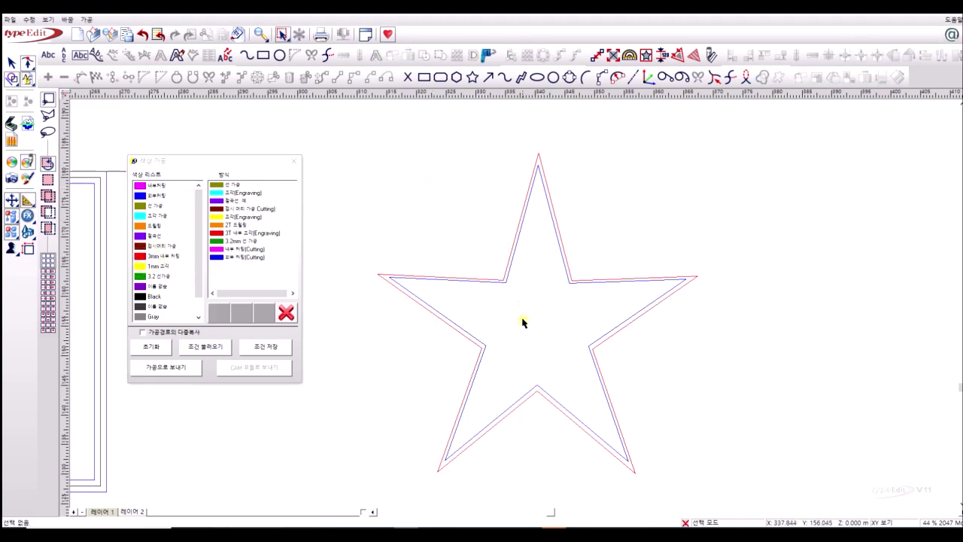
Offset the inner 50 mm star outward by 2 mm, keeping the original outline and using sharp corners.
scroll(516, 295, up, 2)
click(494, 289)
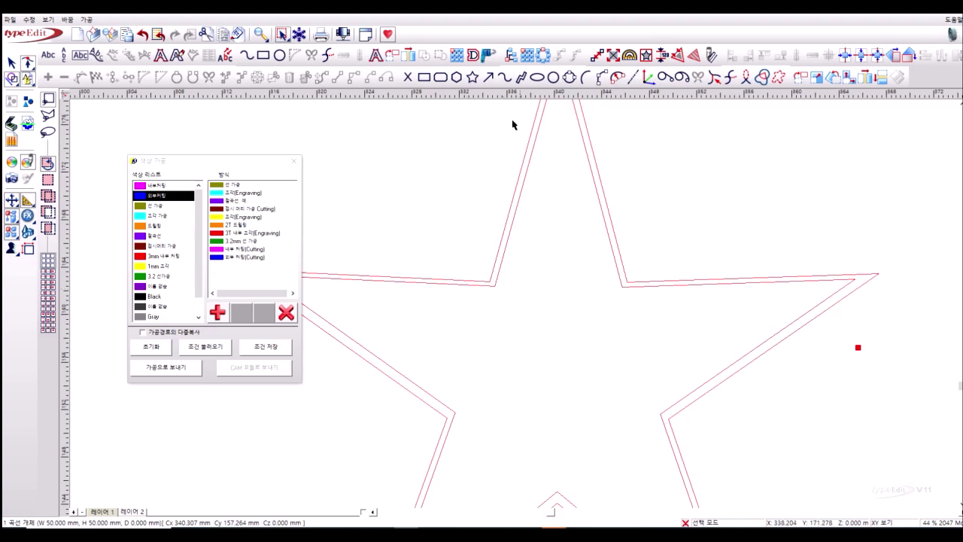
click(517, 333)
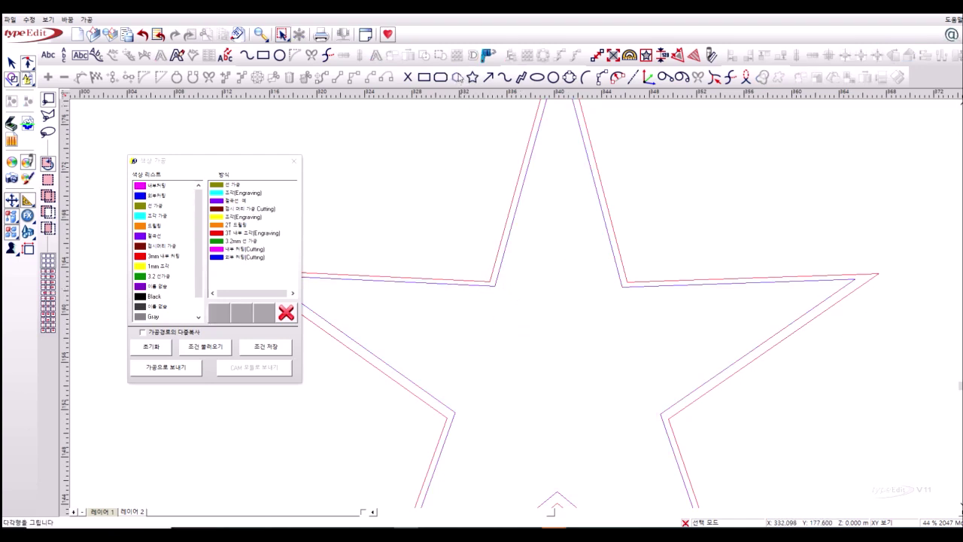
click(503, 265)
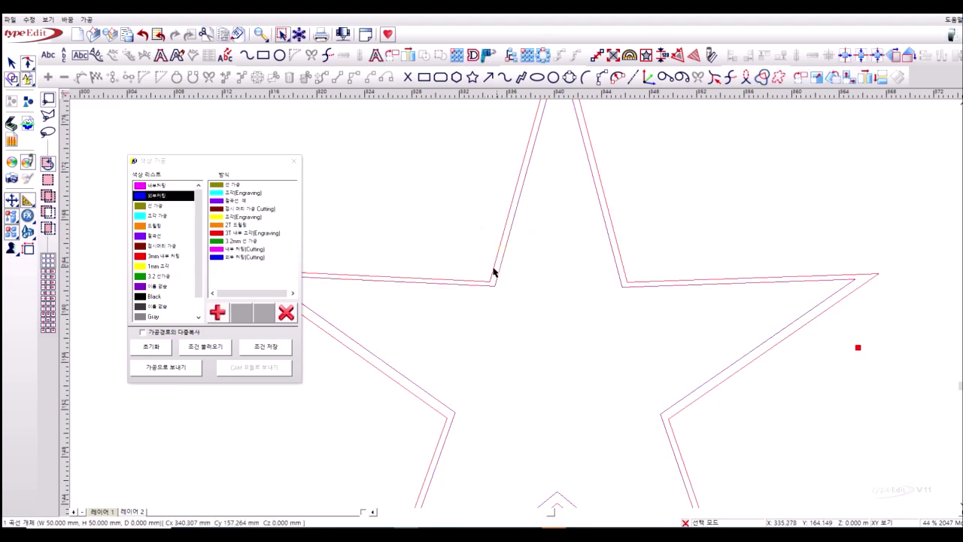
click(472, 56)
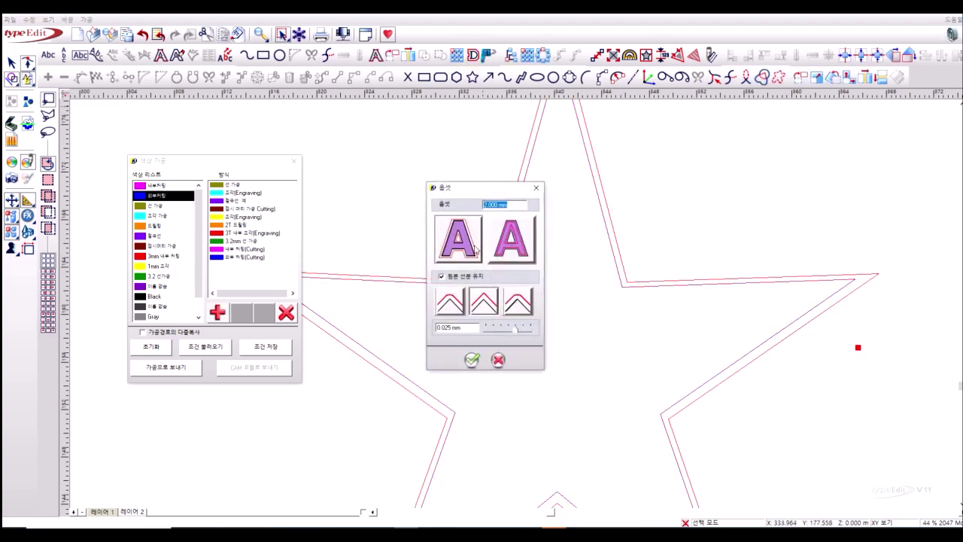
click(489, 203)
click(452, 239)
click(454, 245)
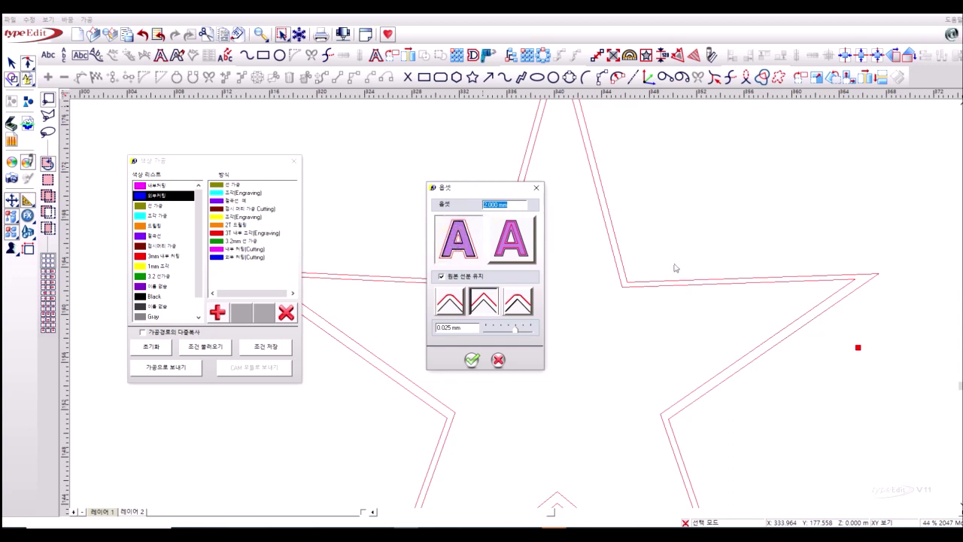
click(501, 253)
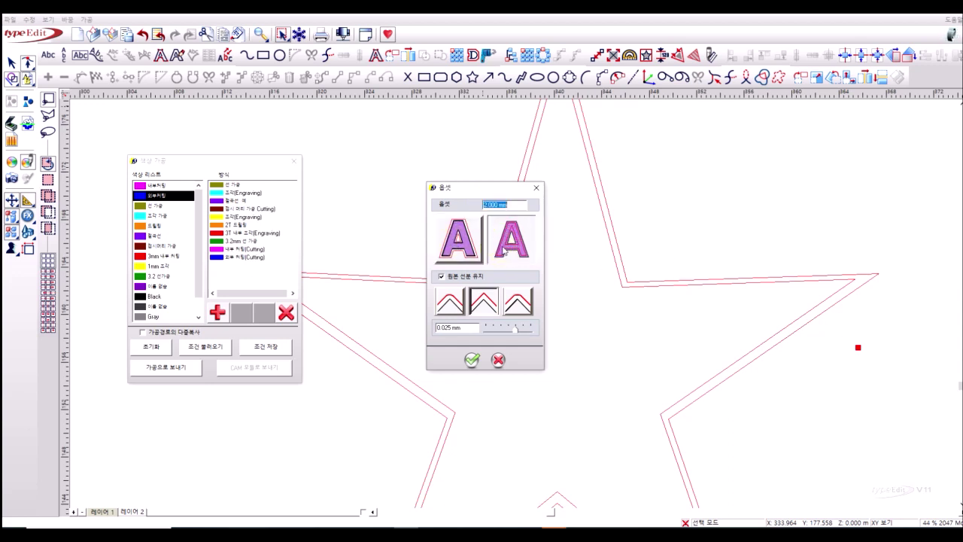
click(461, 246)
click(504, 242)
click(457, 243)
click(494, 240)
click(456, 244)
click(456, 243)
click(498, 241)
click(460, 242)
click(507, 241)
click(449, 243)
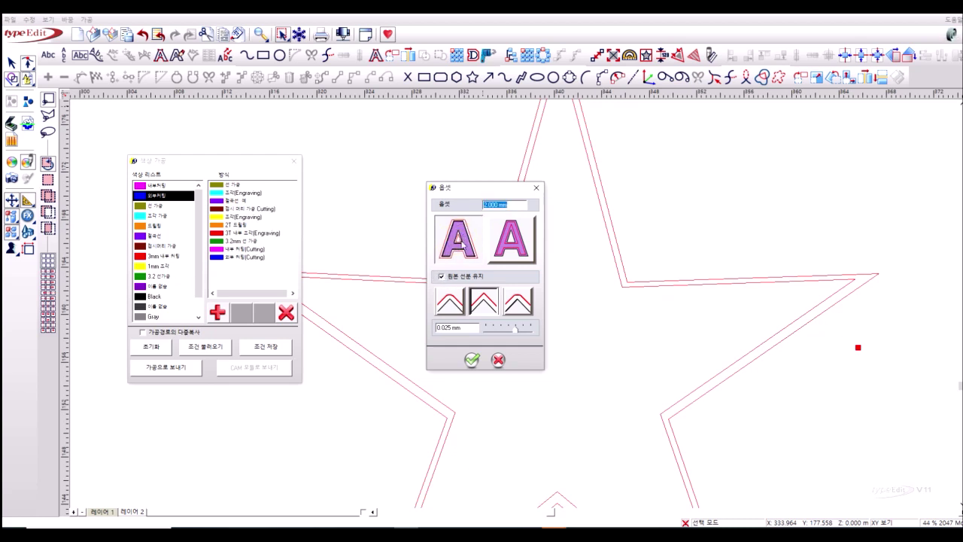
click(441, 277)
click(441, 277)
click(482, 304)
click(471, 360)
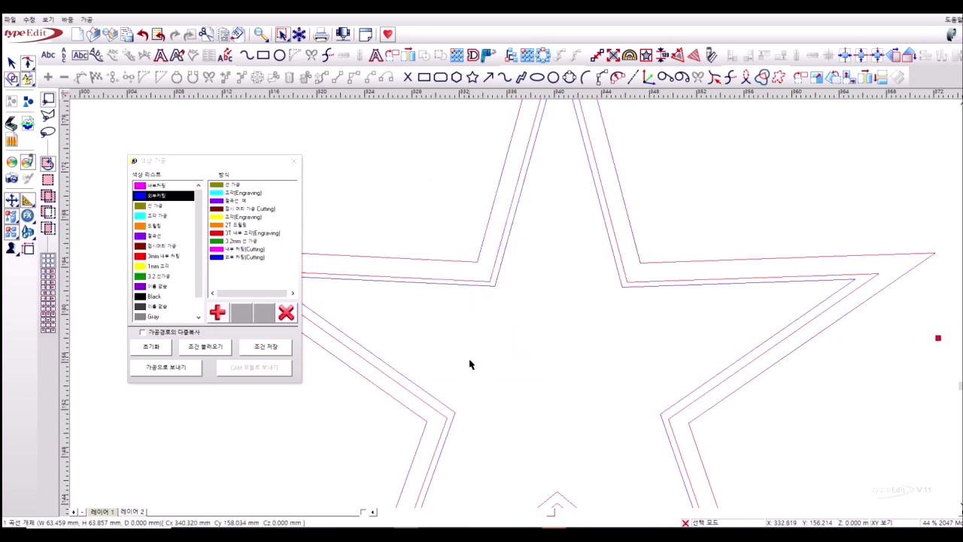
Select the inner star and its offset outline together and align them on their centres.
click(495, 285)
shift+click(477, 261)
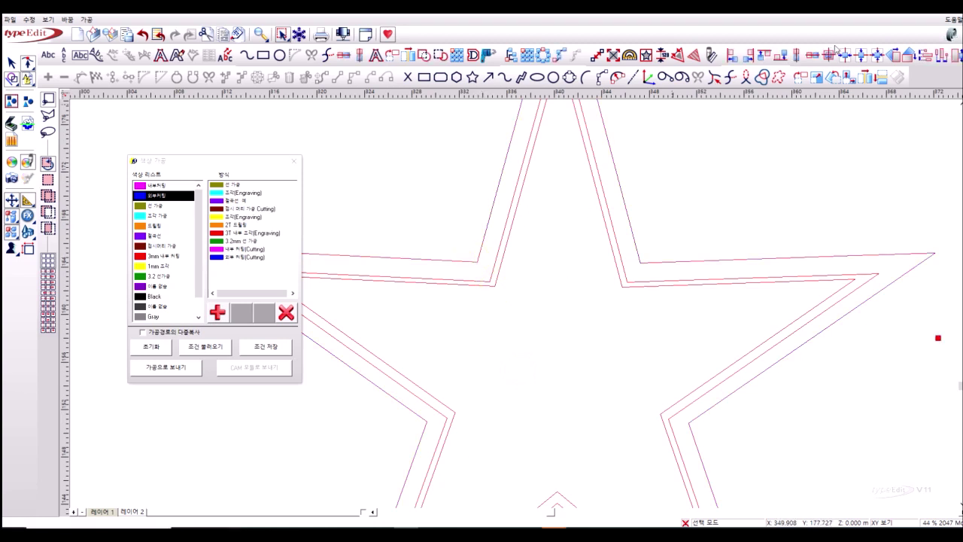
click(829, 54)
click(549, 325)
Recolour the outermost offset star Black and close the colour machining settings.
click(472, 270)
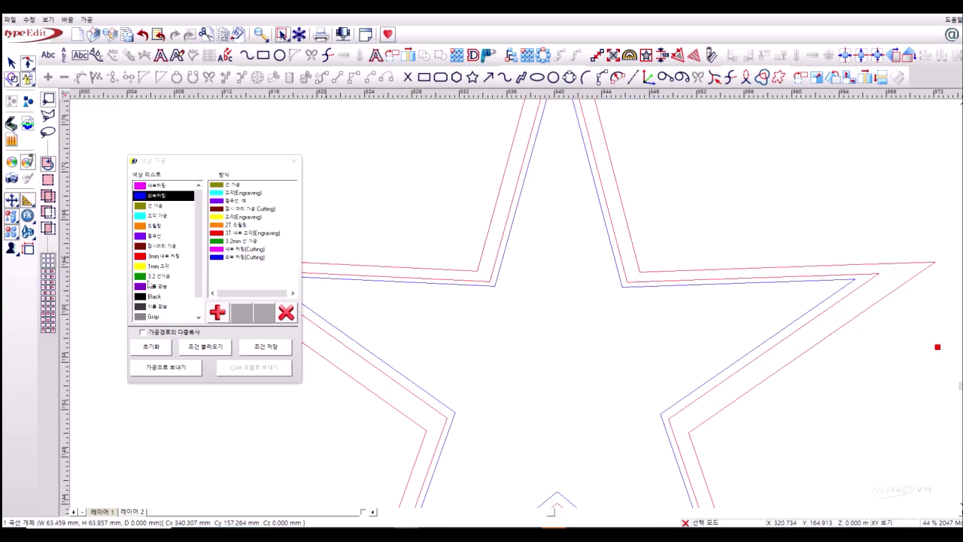
click(148, 299)
click(294, 161)
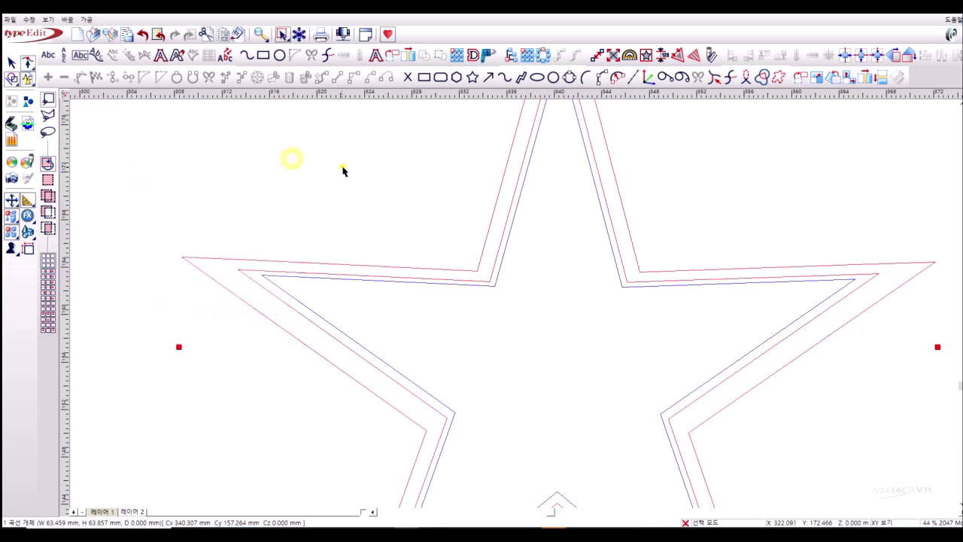
click(342, 167)
scroll(473, 365, down, 3)
scroll(512, 353, up, 3)
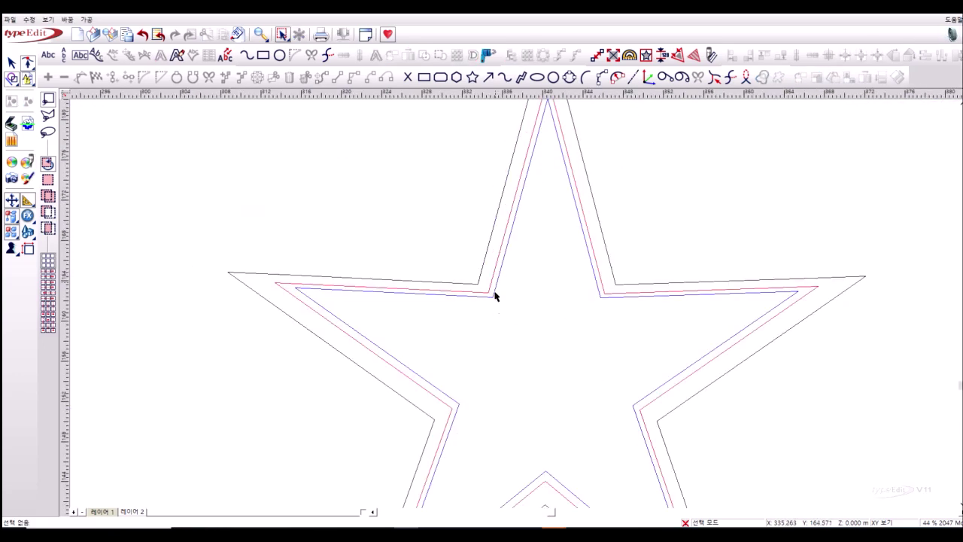
Delete the black offset star, leaving the blue inner star and the red scaled star.
click(466, 284)
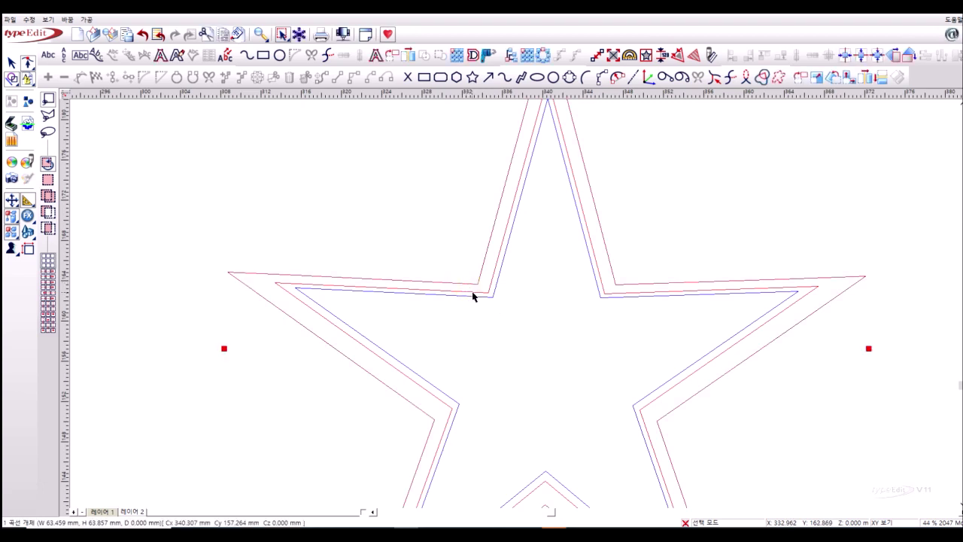
key(Delete)
click(488, 299)
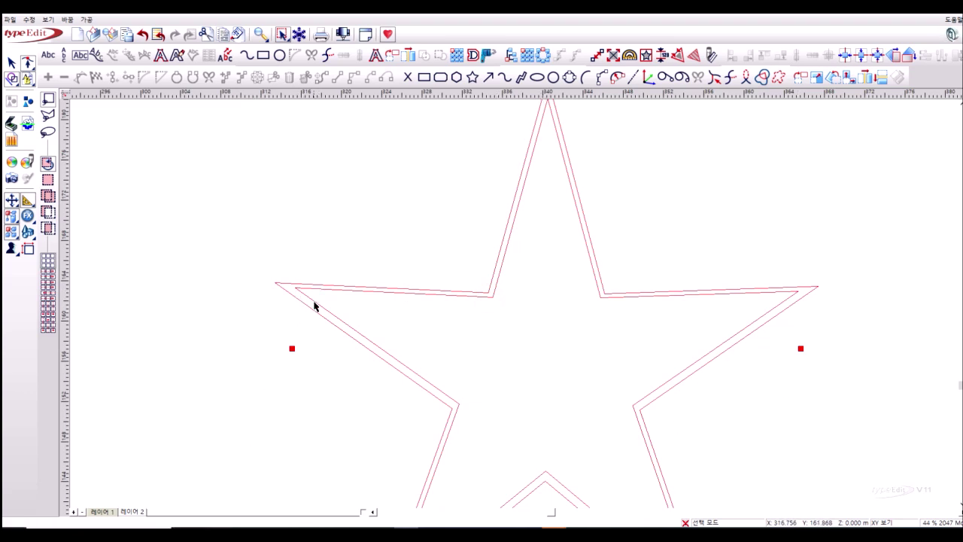
click(402, 320)
scroll(401, 319, down, 3)
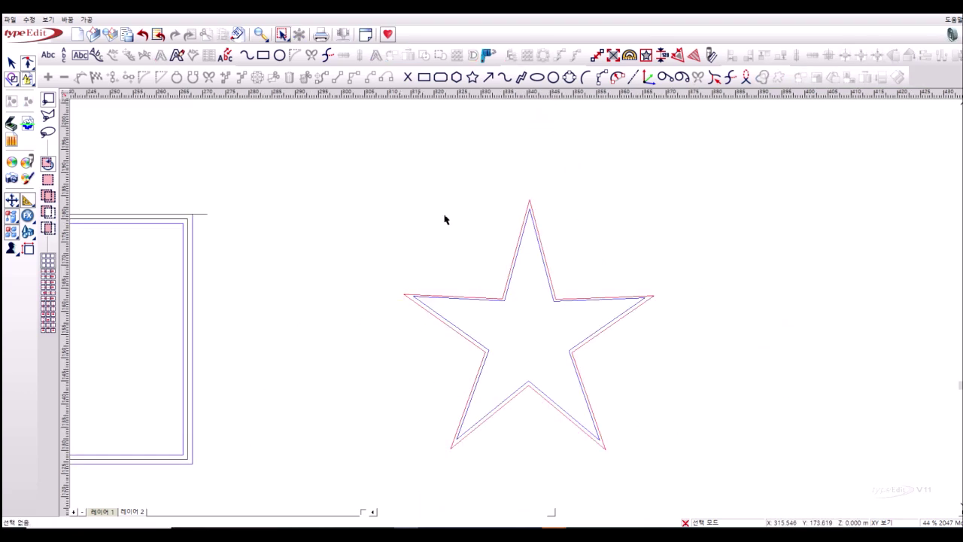
Move the 50 × 50 mm square over to the stars and centre it on the inner star to compare their extents.
click(185, 245)
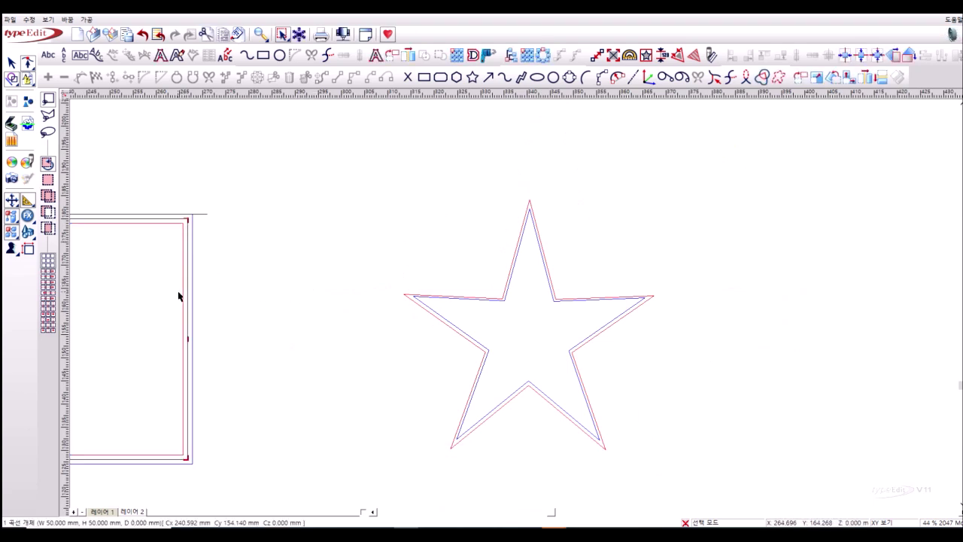
drag(181, 297, 415, 258)
click(500, 303)
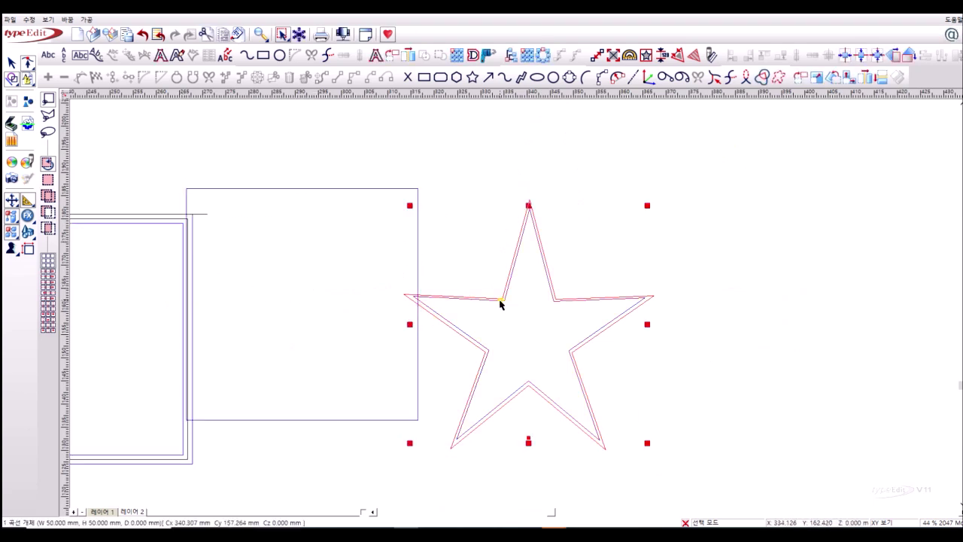
shift+click(349, 188)
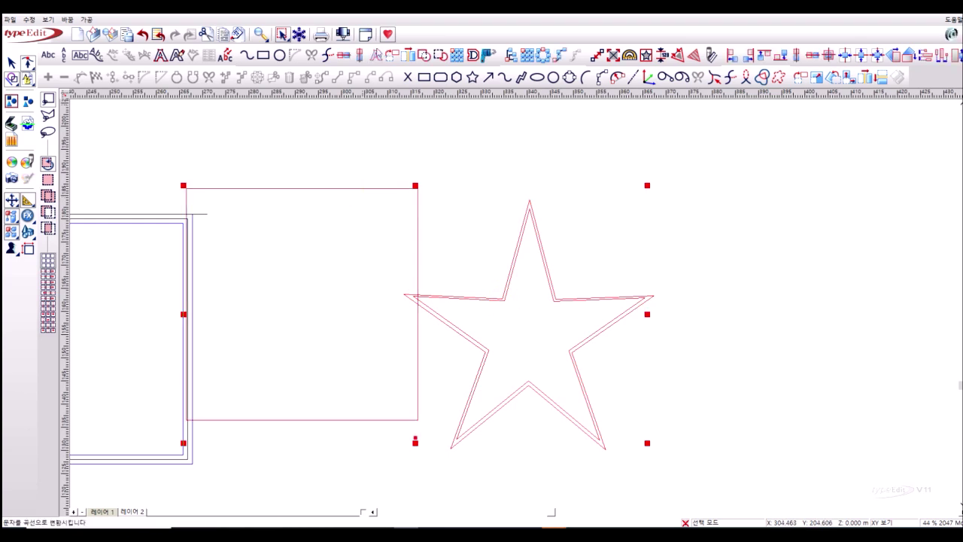
click(828, 55)
click(780, 217)
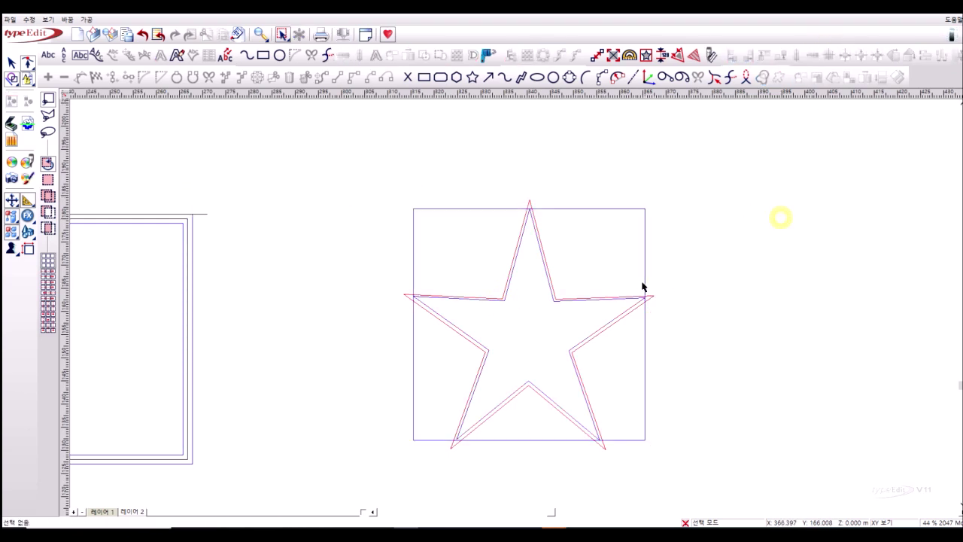
scroll(582, 267, up, 1)
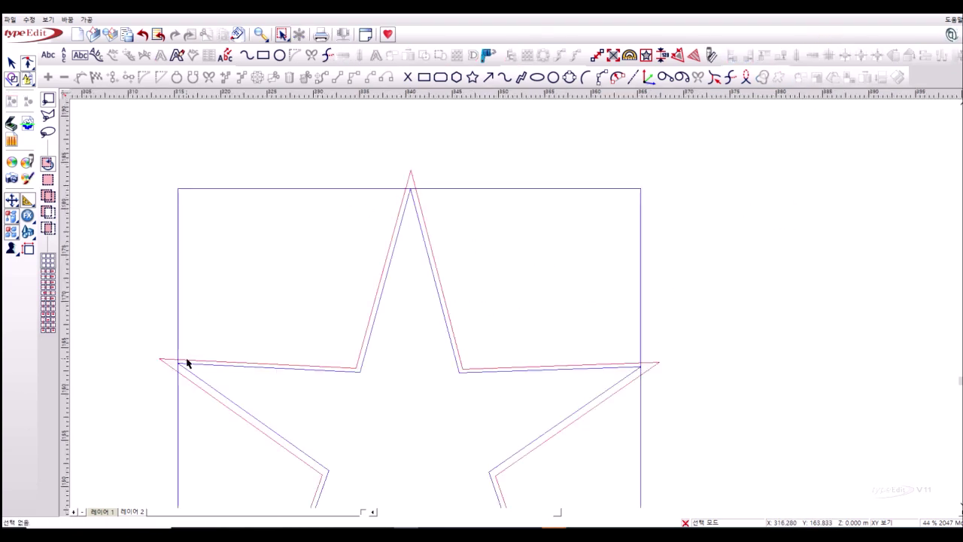
click(501, 264)
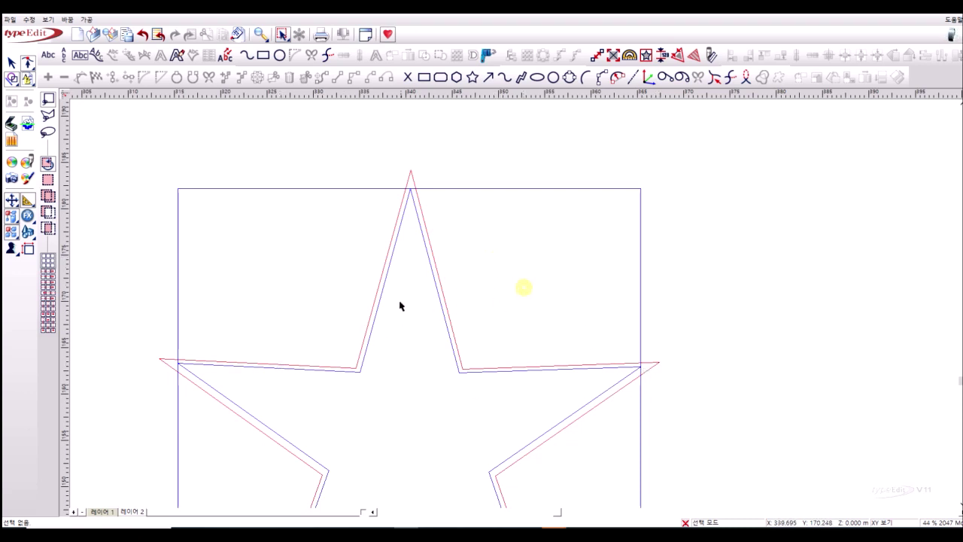
Offset the inner blue star 2 mm outward with sharp corners, keeping the original outline.
click(378, 307)
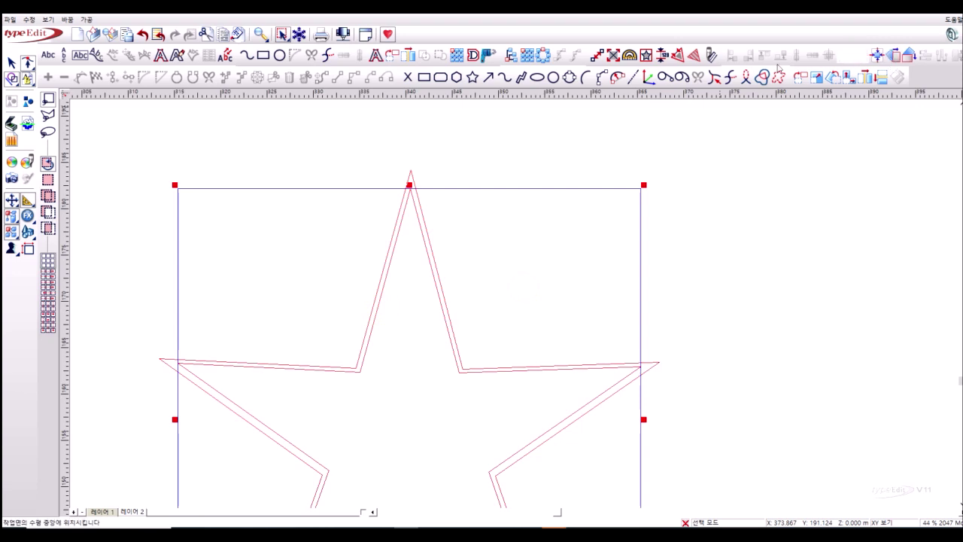
click(475, 55)
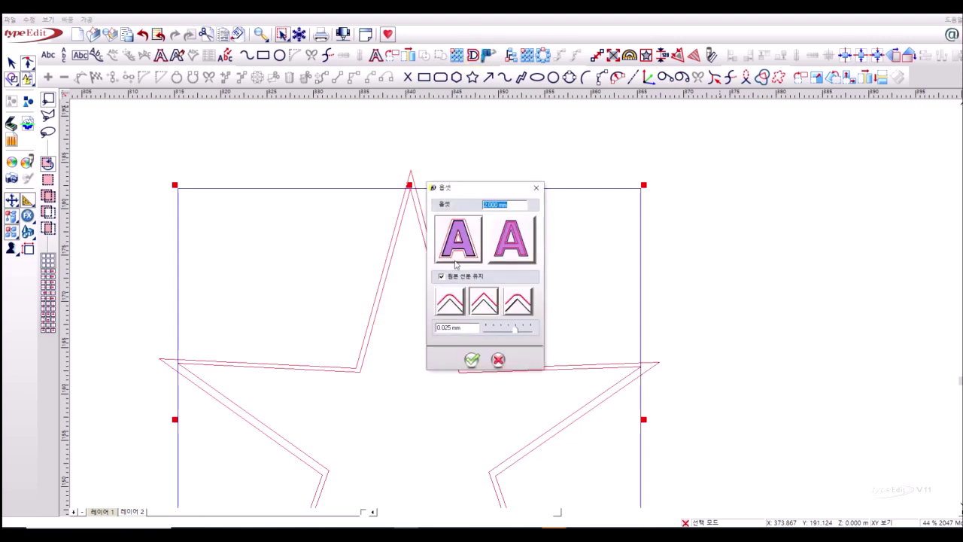
click(472, 359)
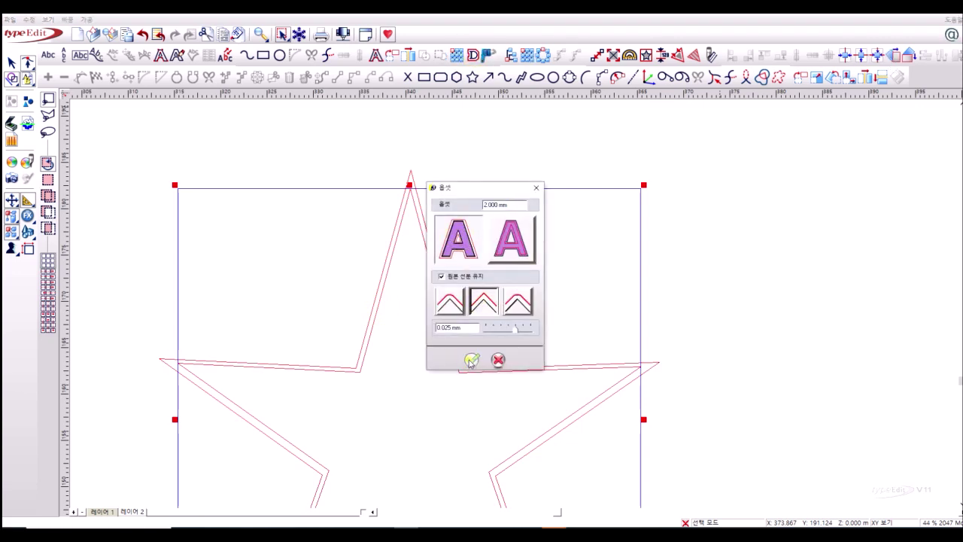
click(553, 301)
scroll(516, 399, down, 2)
scroll(442, 299, up, 3)
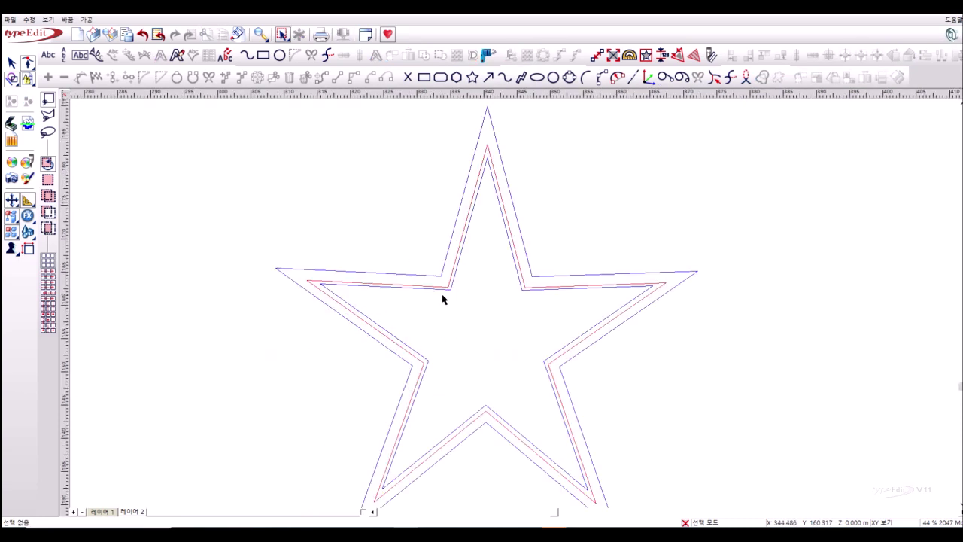
Add an aligned dimension (정렬 치수선) between the inner star's lower-left concave corner and the matching corner of the offset star.
scroll(414, 320, up, 1)
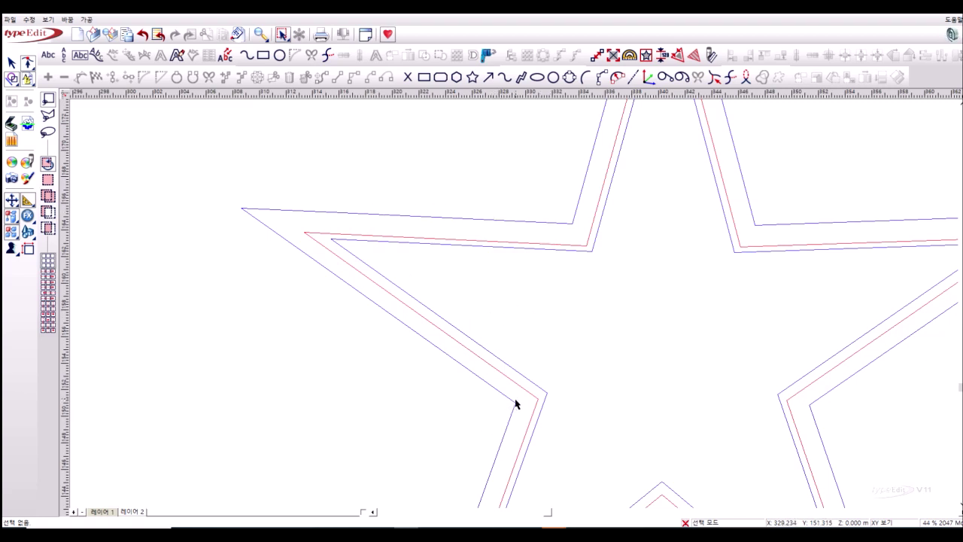
click(546, 394)
click(515, 404)
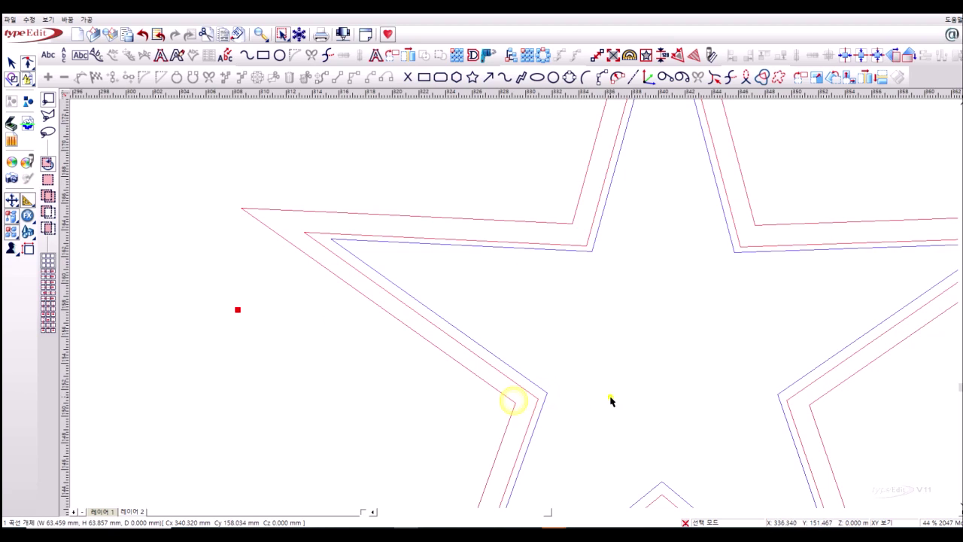
click(611, 399)
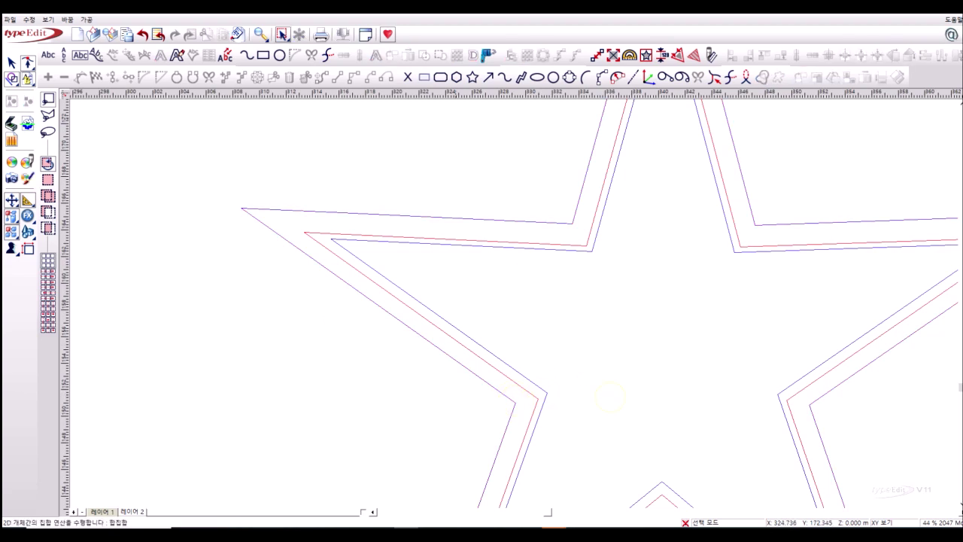
double_click(662, 56)
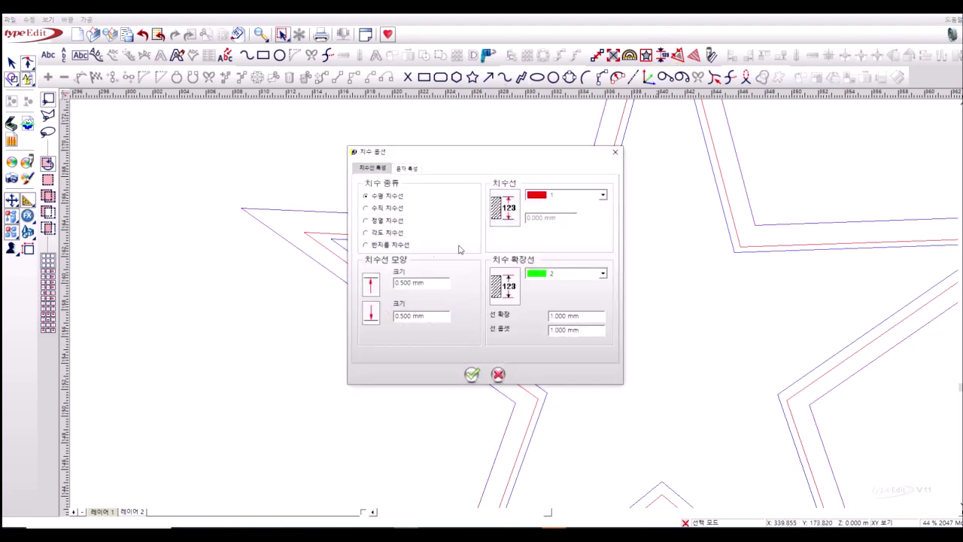
click(381, 220)
click(471, 374)
click(516, 403)
click(546, 392)
click(565, 424)
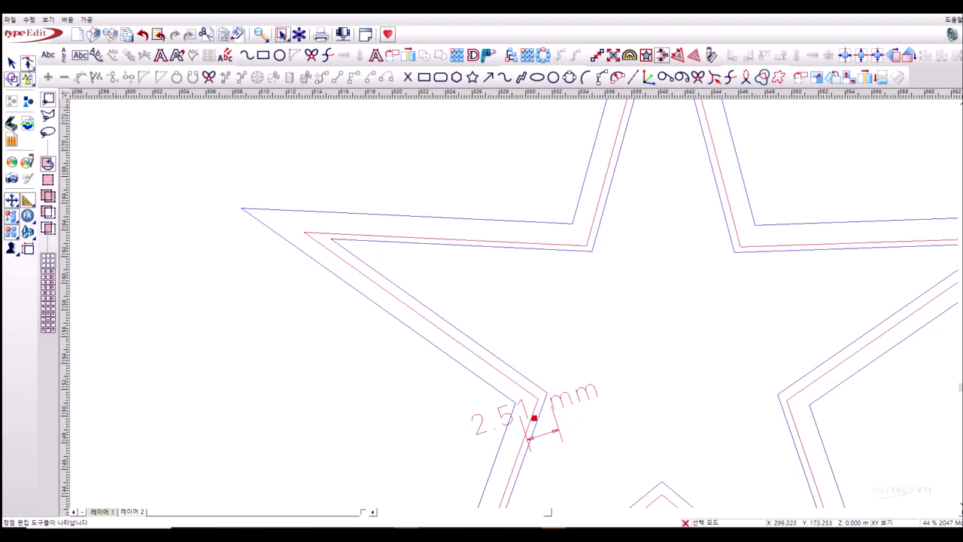
Delete the aligned dimension at the lower-left concave corner of the stars.
click(555, 433)
key(Delete)
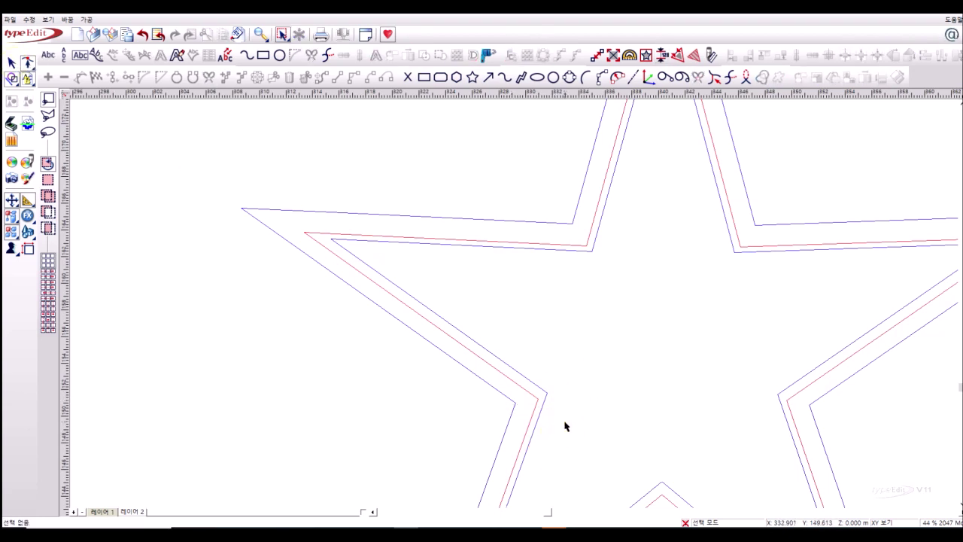
Examine the gaps between the original, scaled and offset stars at their points and concave corners, and survey the whole drawing.
scroll(534, 323, down, 3)
scroll(513, 303, up, 3)
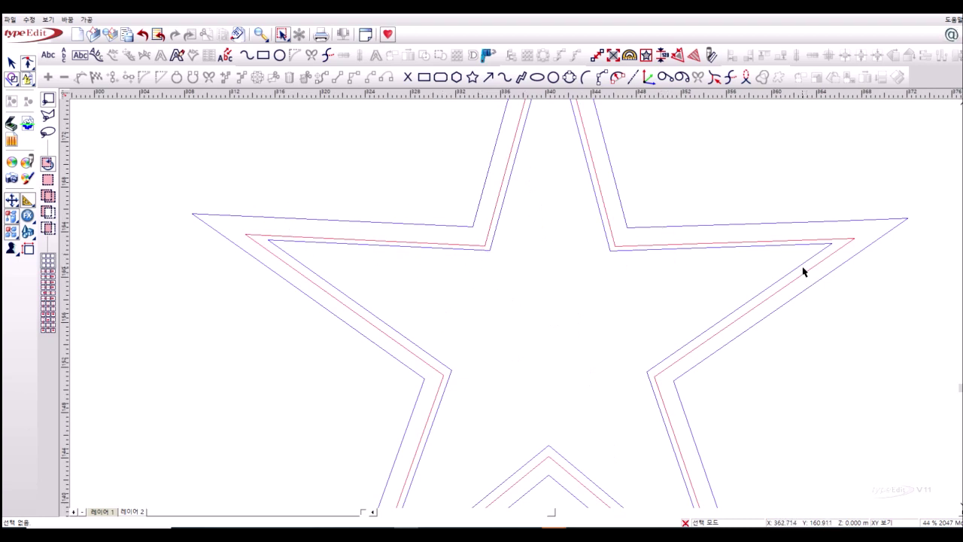
scroll(570, 473, down, 2)
scroll(535, 449, up, 2)
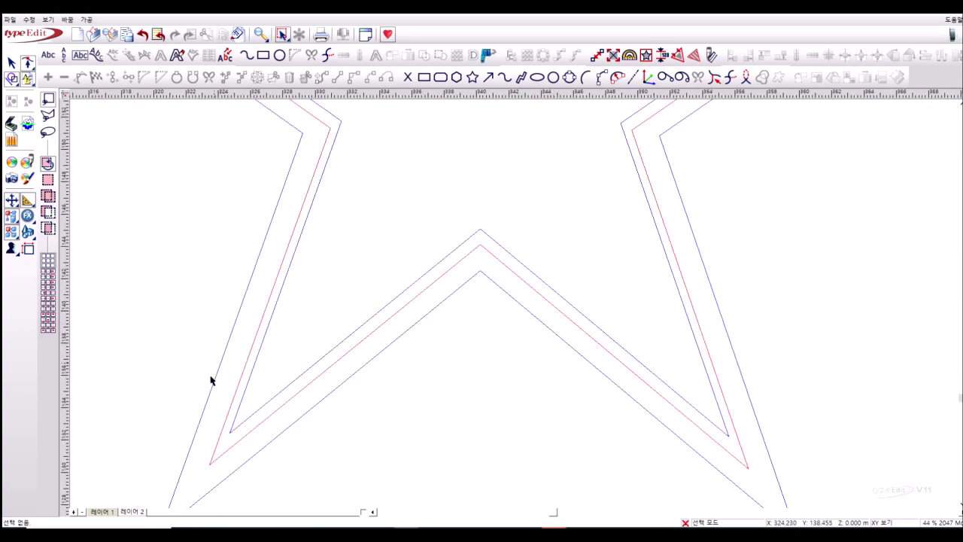
click(201, 421)
scroll(519, 414, down, 3)
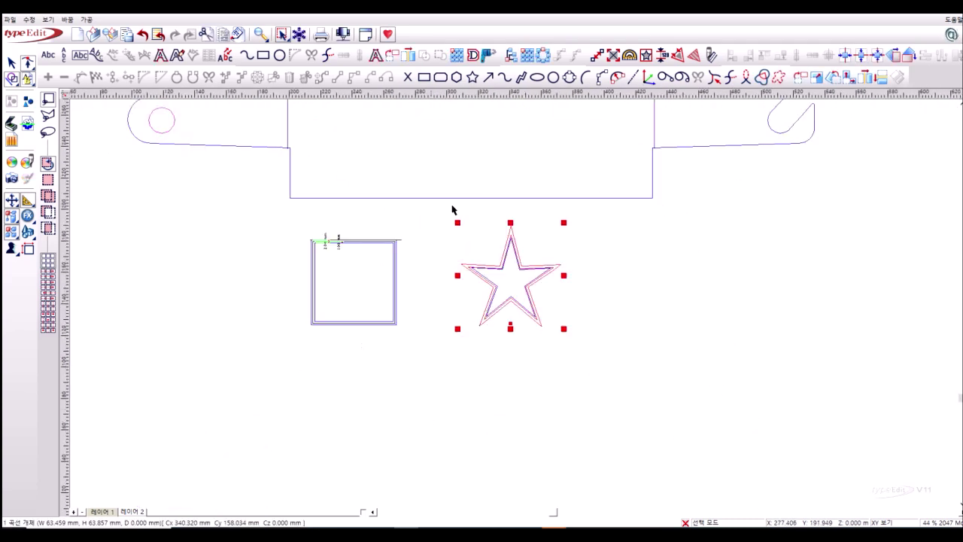
scroll(508, 242, down, 2)
scroll(514, 327, up, 5)
scroll(466, 275, down, 3)
scroll(452, 271, down, 2)
click(469, 242)
scroll(514, 262, up, 2)
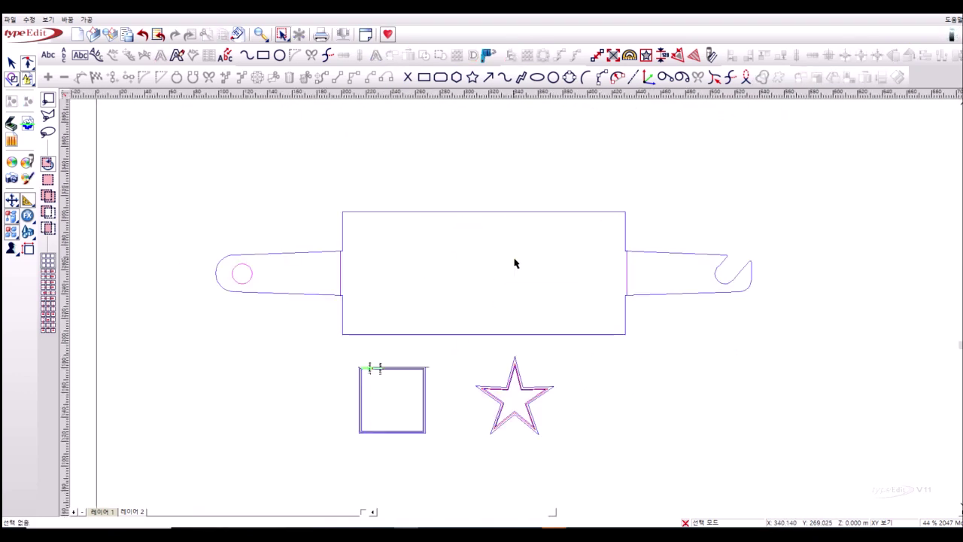
scroll(560, 301, up, 2)
scroll(512, 312, down, 3)
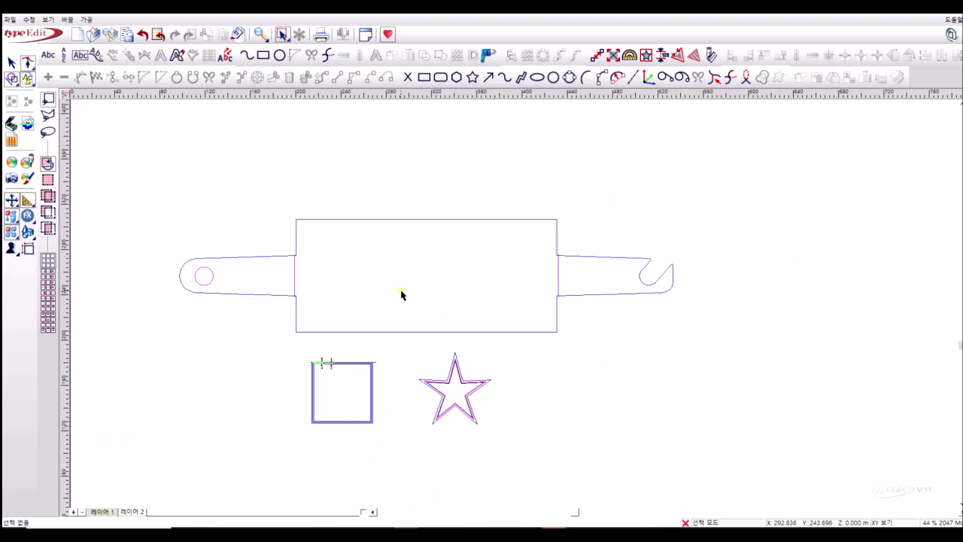
click(431, 221)
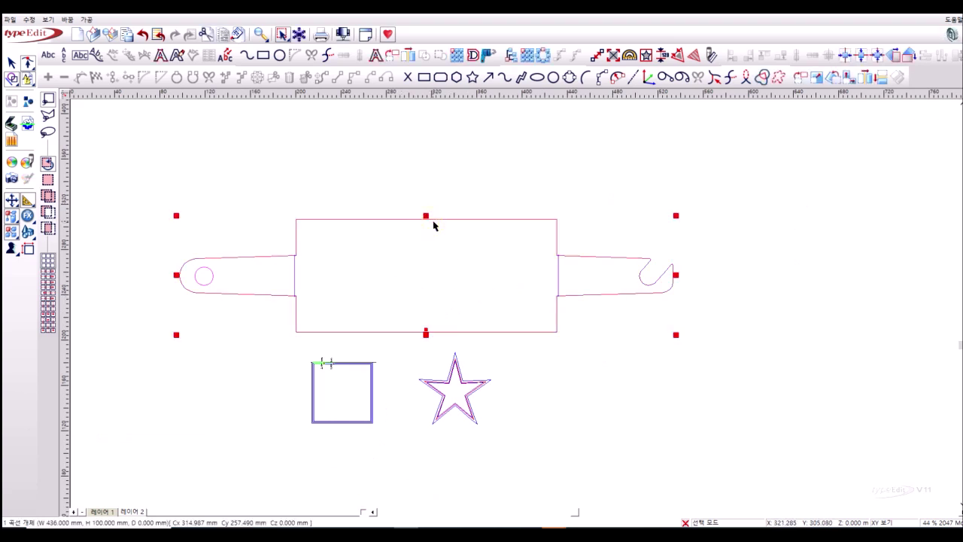
click(472, 55)
key(Escape)
Delete the 54 × 54 mm scaled star lying between the inner original star and the outer offset star.
scroll(519, 434, up, 1)
scroll(453, 385, up, 1)
scroll(373, 127, up, 1)
scroll(525, 234, up, 1)
click(437, 261)
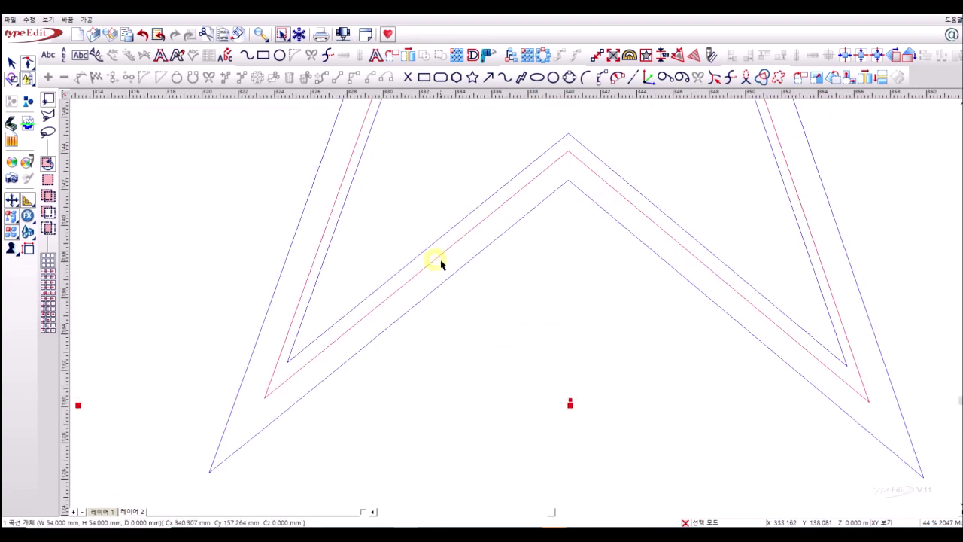
key(Delete)
Offset the 50 × 50 mm star 2 mm inward with bevelled corners, keeping the original outline.
click(449, 243)
scroll(466, 286, down, 2)
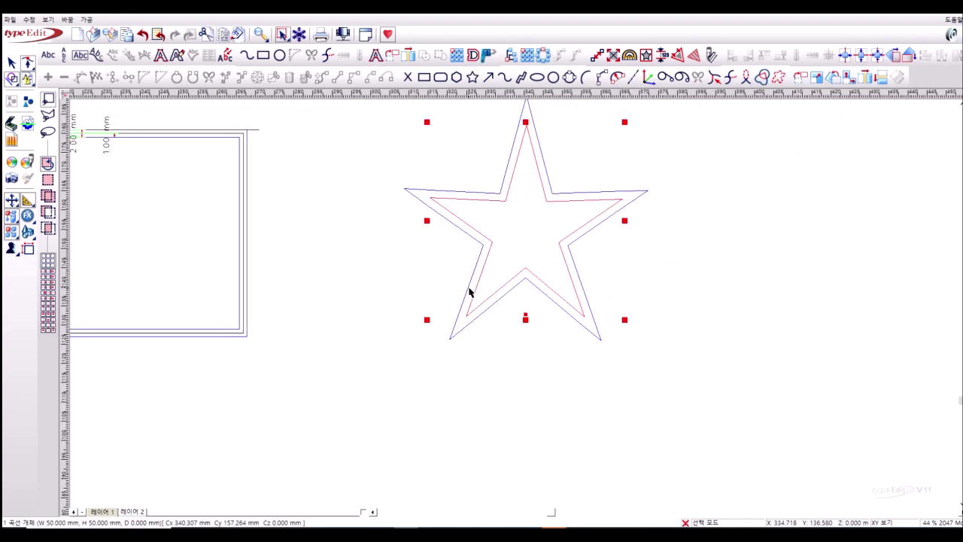
click(485, 56)
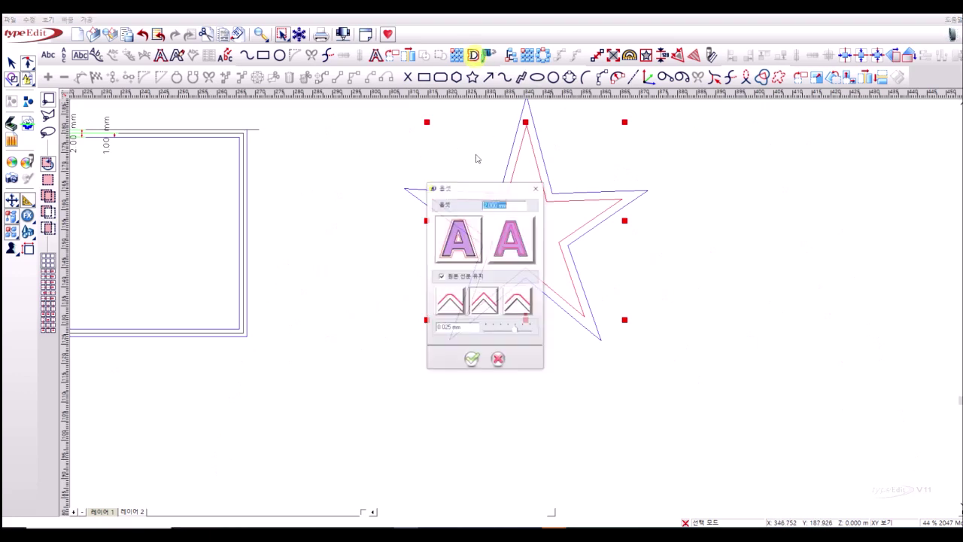
click(513, 256)
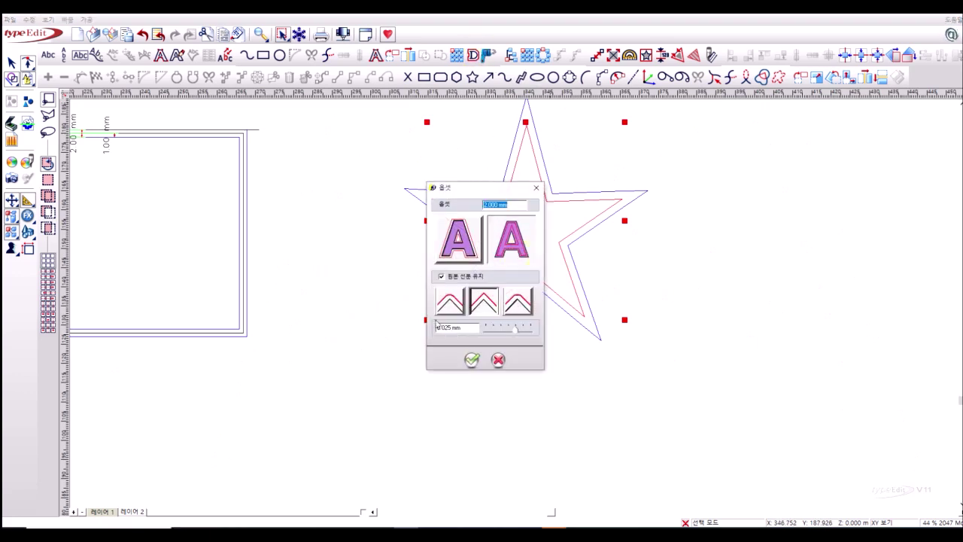
click(450, 302)
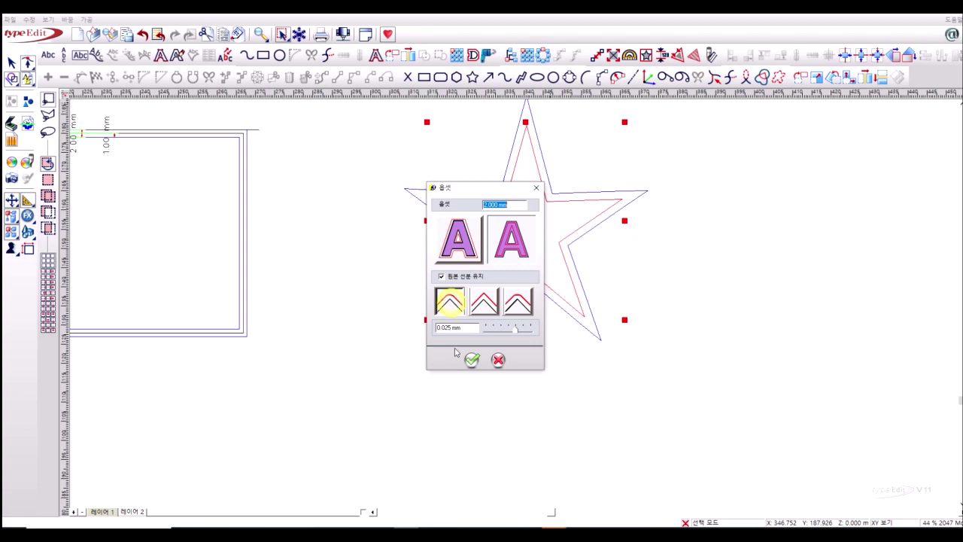
click(517, 301)
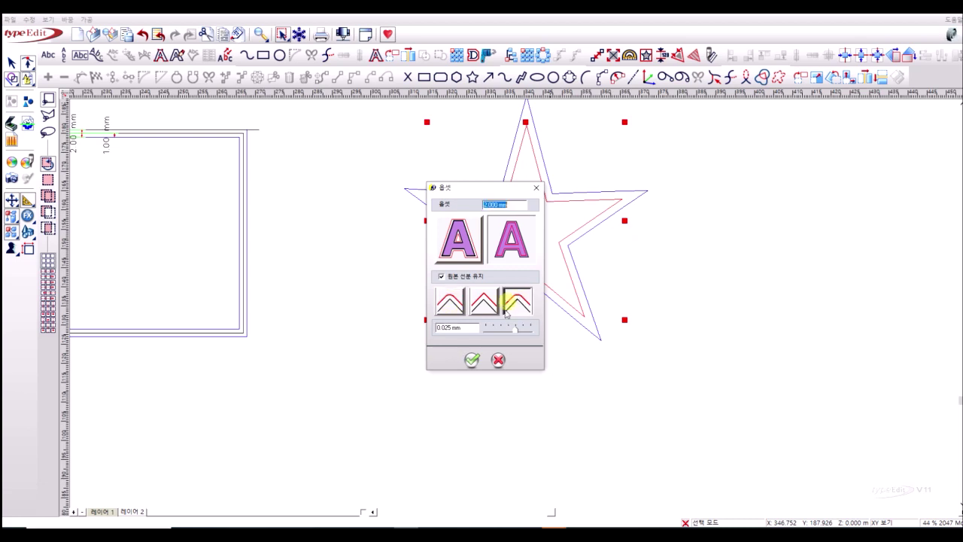
click(471, 360)
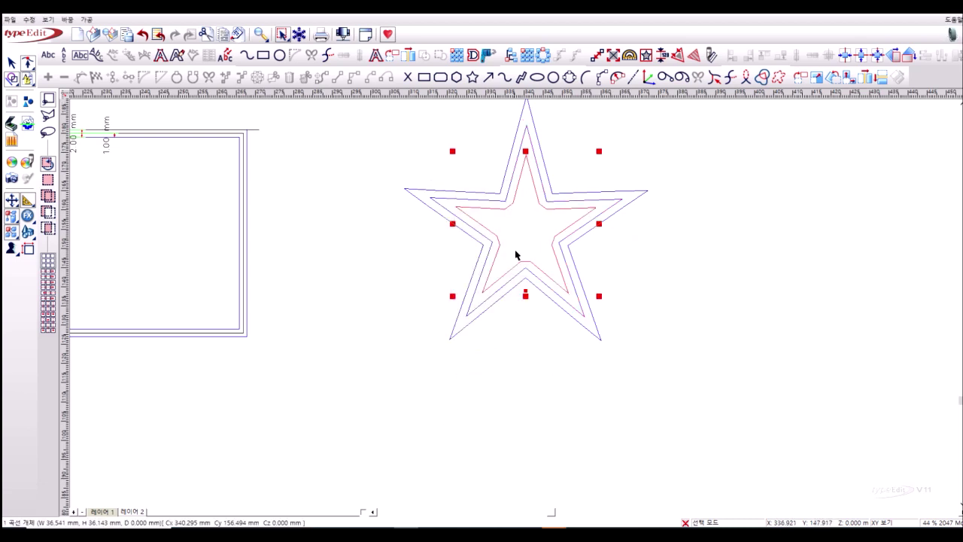
scroll(520, 195, up, 3)
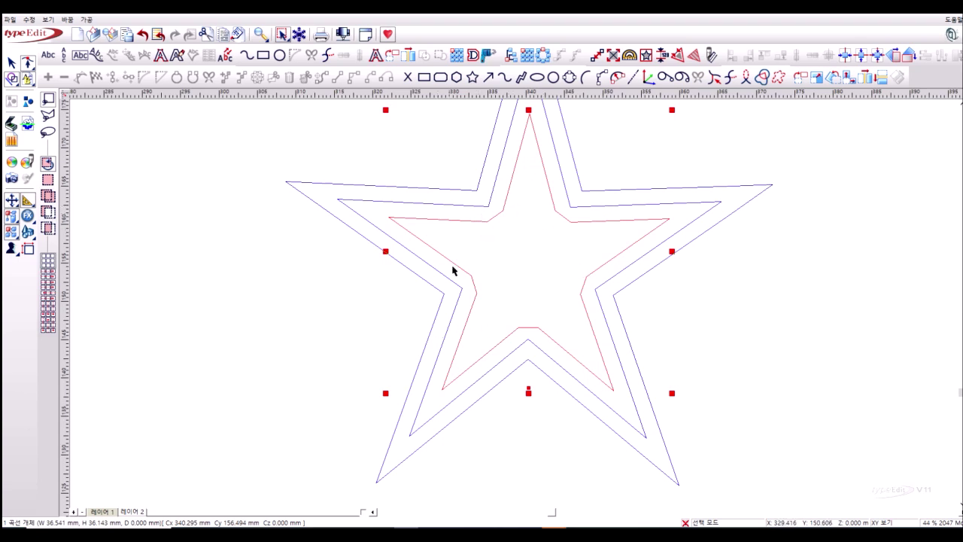
click(475, 182)
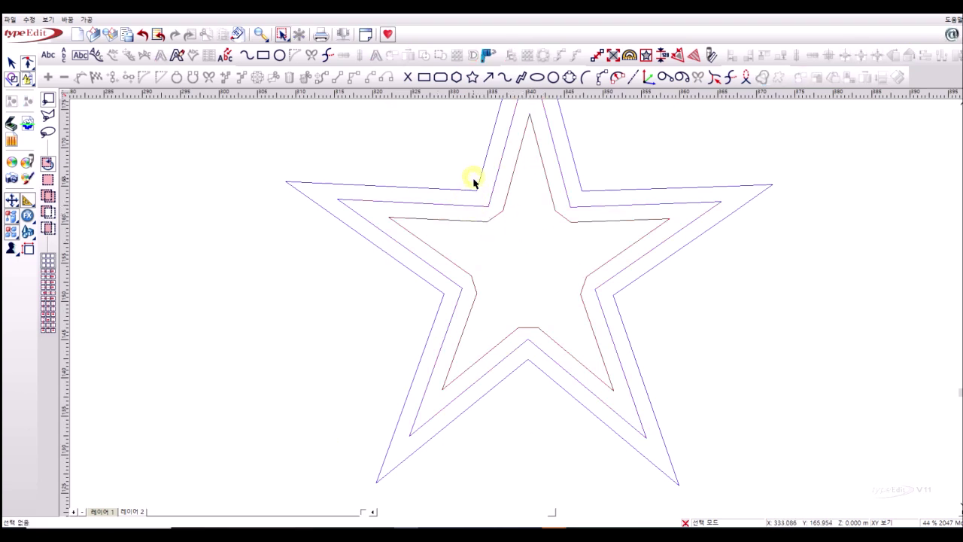
key(Delete)
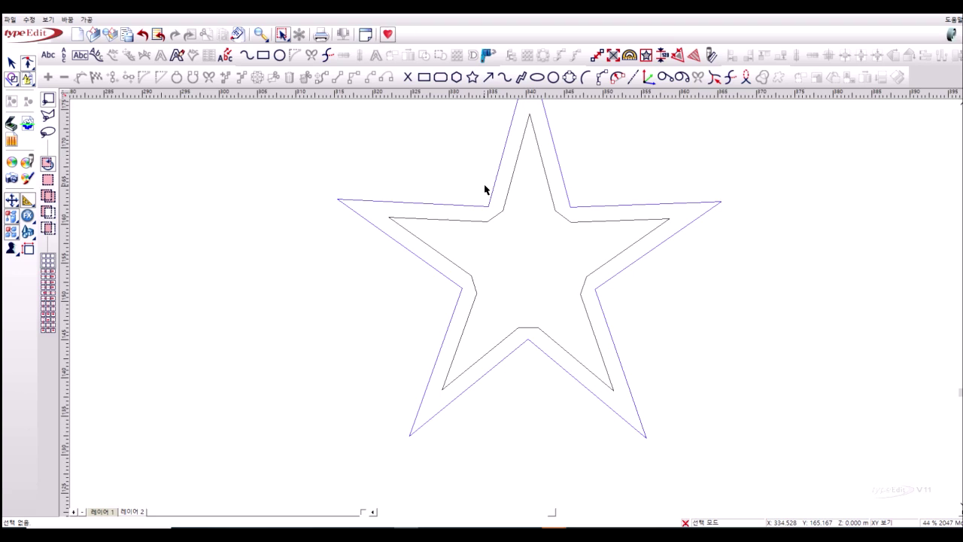
key(ctrl+z)
Offset the 50 × 50 mm star 2 mm outward with bevelled corners, keeping the original outline.
click(486, 207)
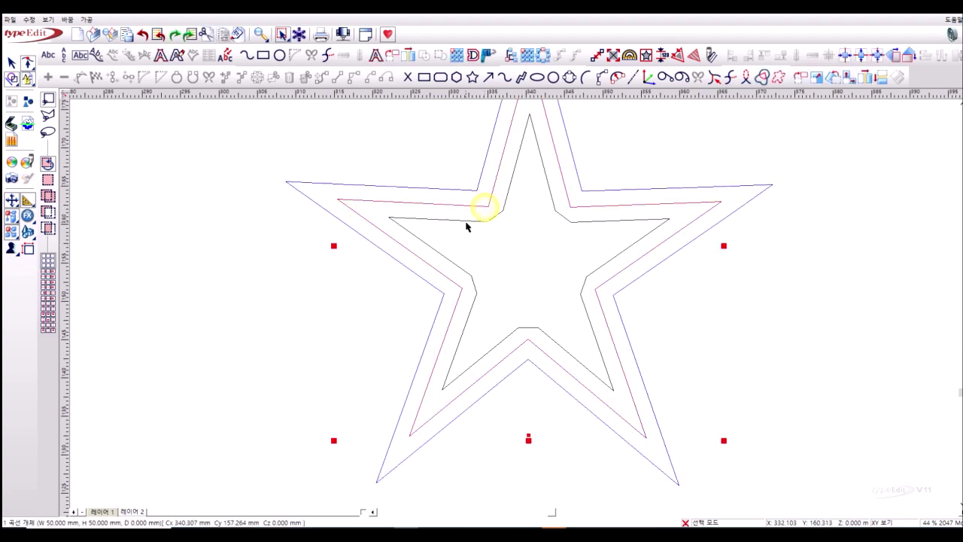
click(472, 54)
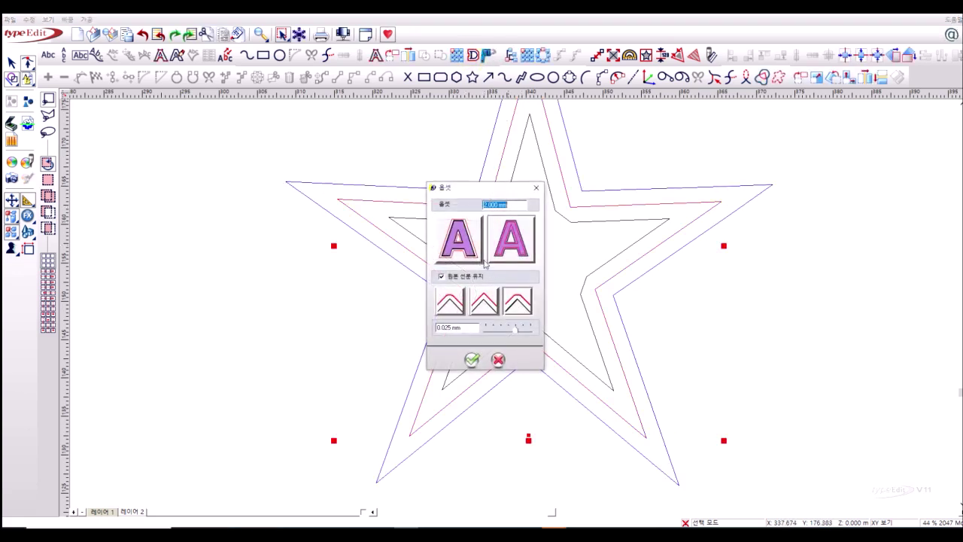
click(458, 239)
click(517, 301)
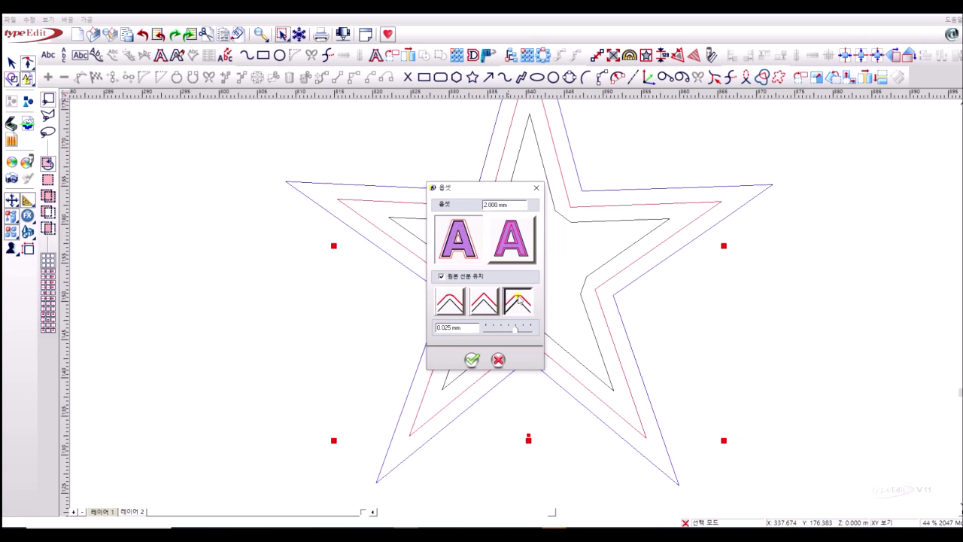
click(471, 361)
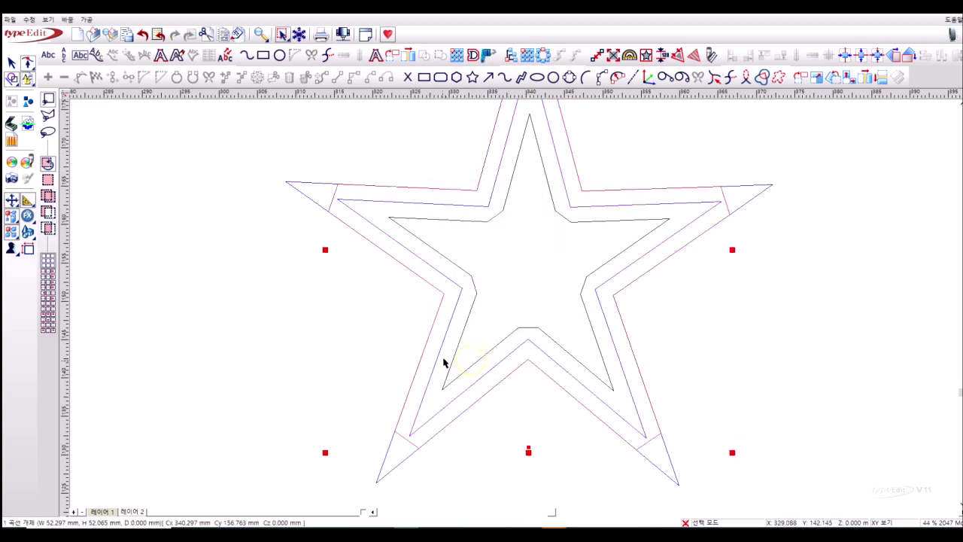
click(349, 274)
scroll(490, 218, up, 3)
scroll(538, 312, down, 2)
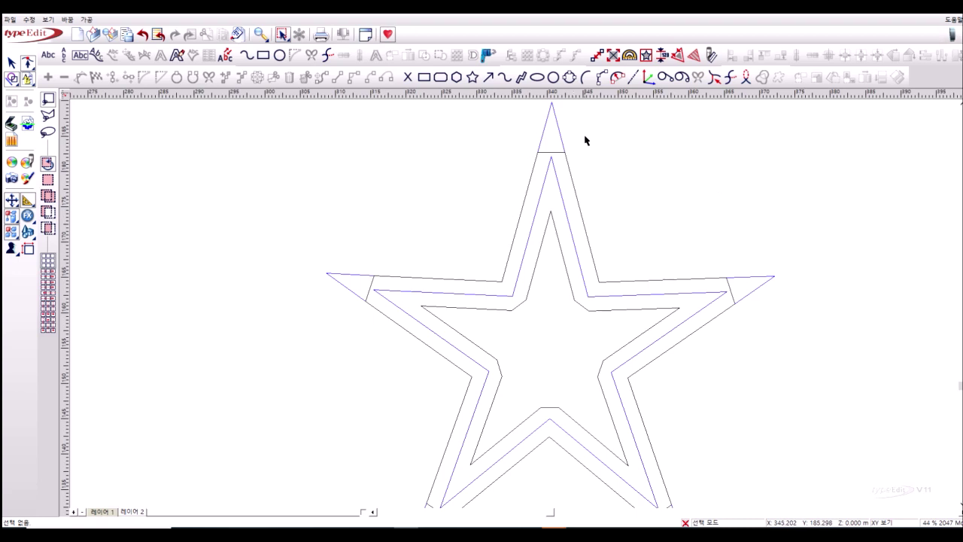
Delete the bevelled outward offset star with the cut-off points.
click(549, 152)
key(Delete)
click(546, 241)
Offset the large hook-ended outline above the square and star 2 mm outward with rounded corners, keeping the original outline.
scroll(531, 249, down, 5)
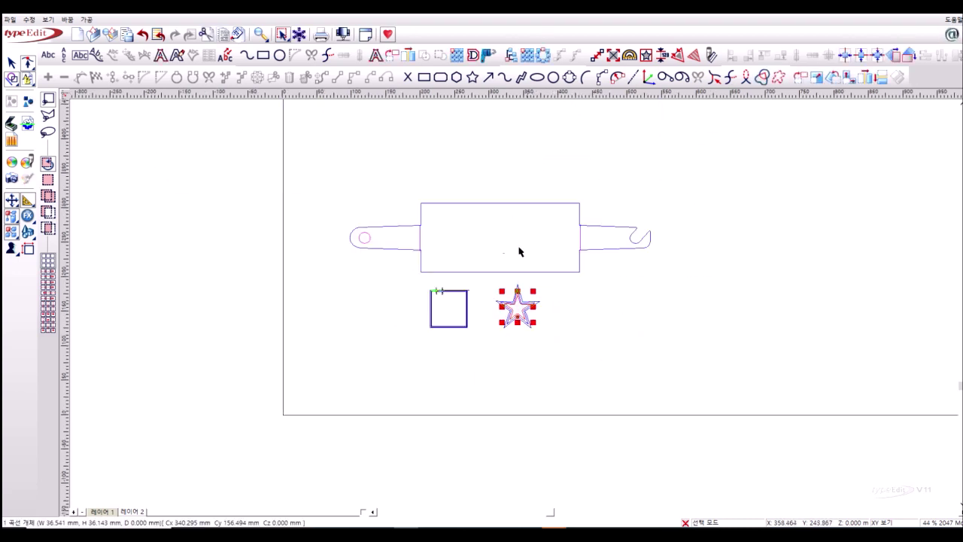
scroll(493, 258, up, 2)
click(464, 225)
click(455, 195)
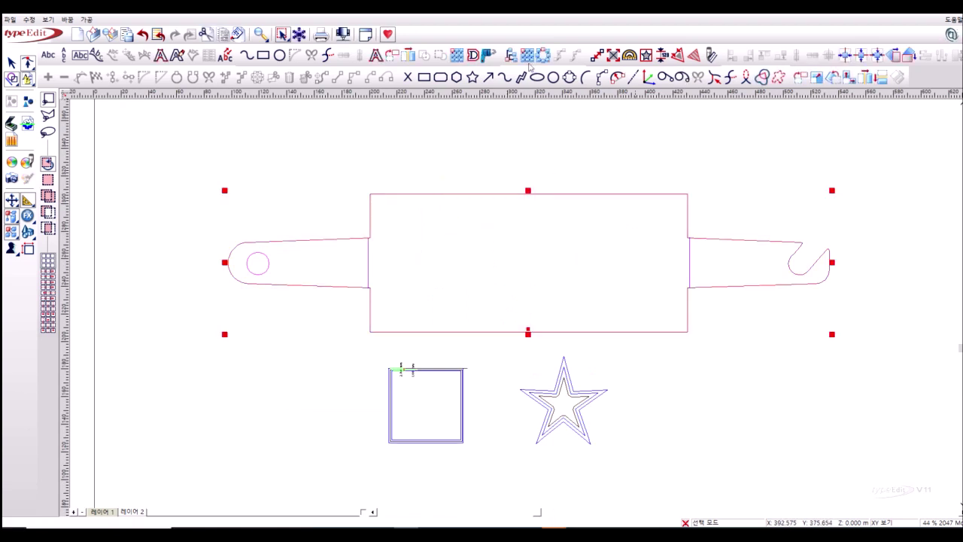
click(473, 54)
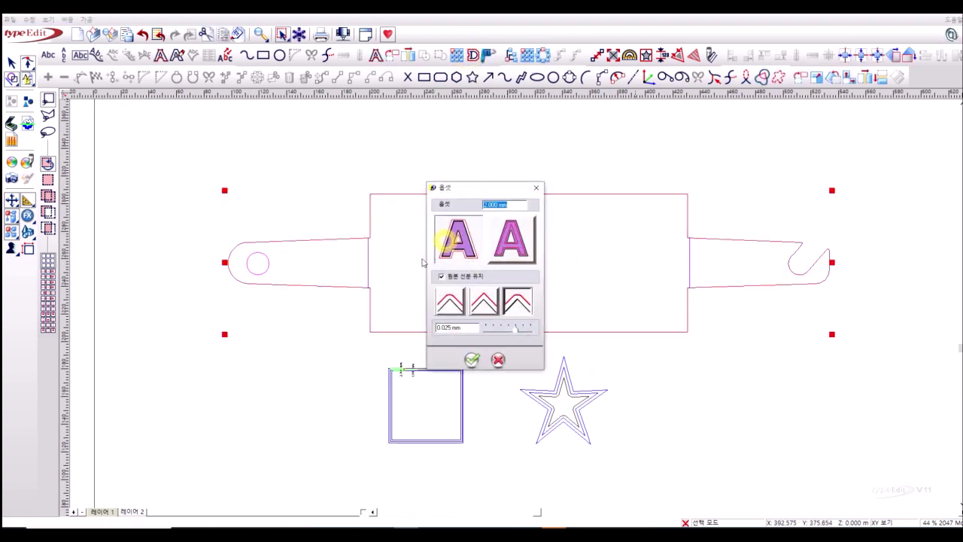
click(449, 302)
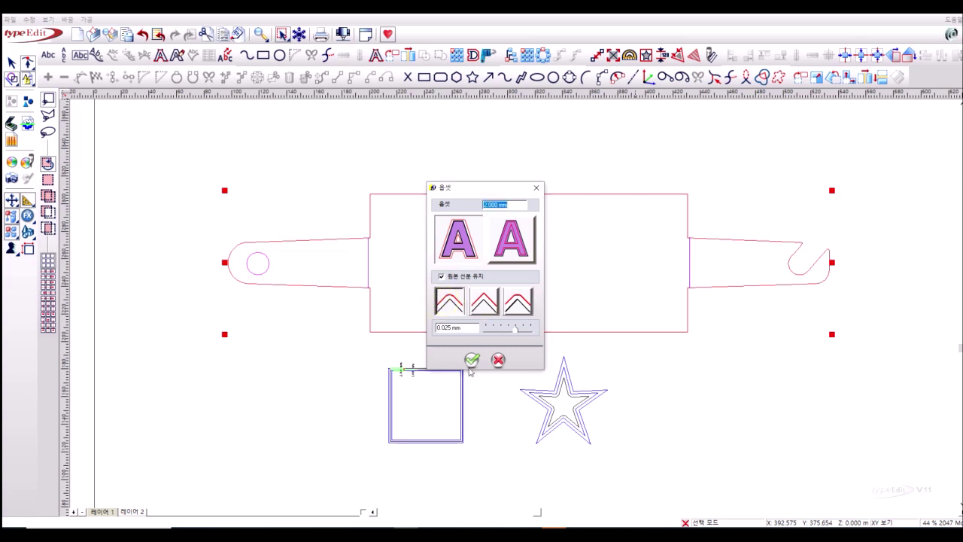
click(472, 360)
Examine the gap between the large outline and its offset around the body, the hook end and the round-holed end.
scroll(326, 249, up, 2)
click(497, 213)
click(561, 285)
scroll(678, 331, down, 2)
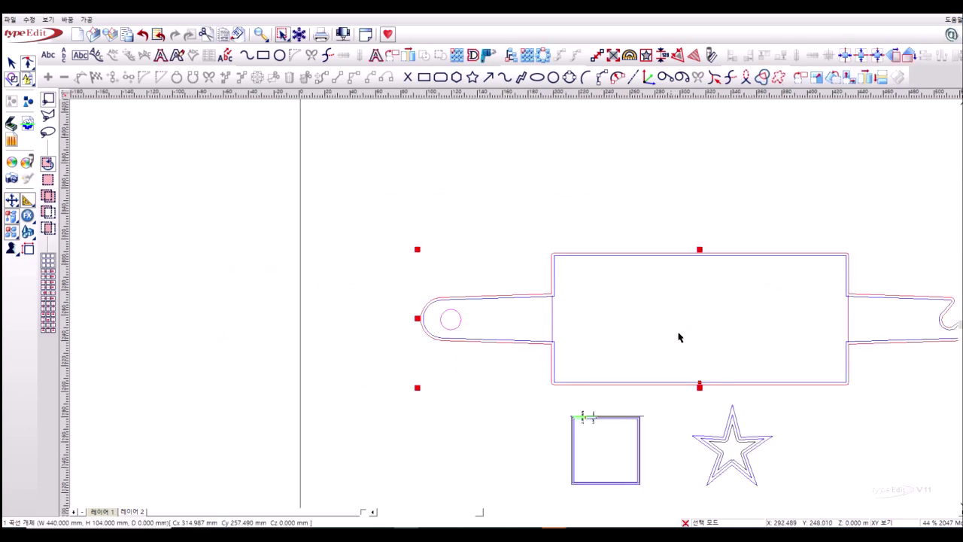
scroll(836, 312, up, 2)
click(843, 308)
scroll(930, 320, up, 2)
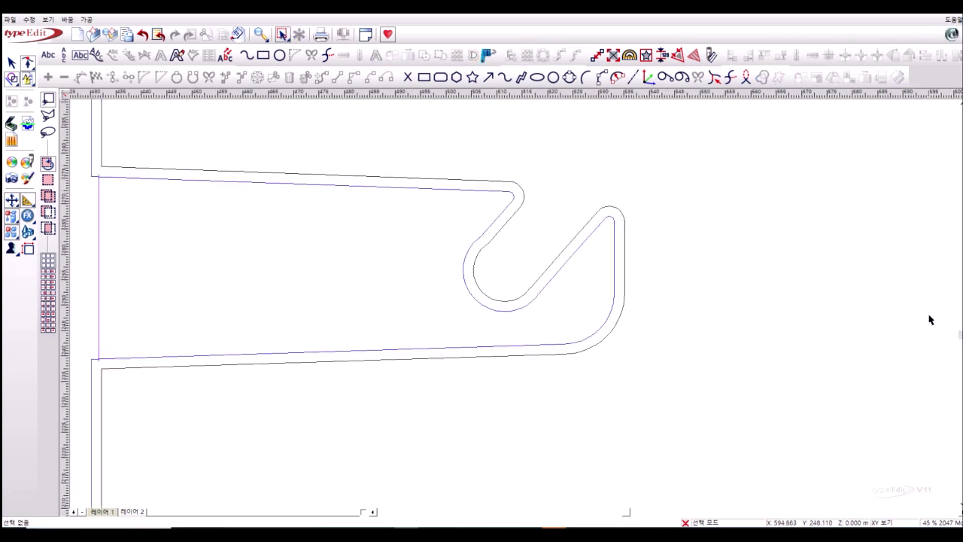
scroll(278, 360, down, 4)
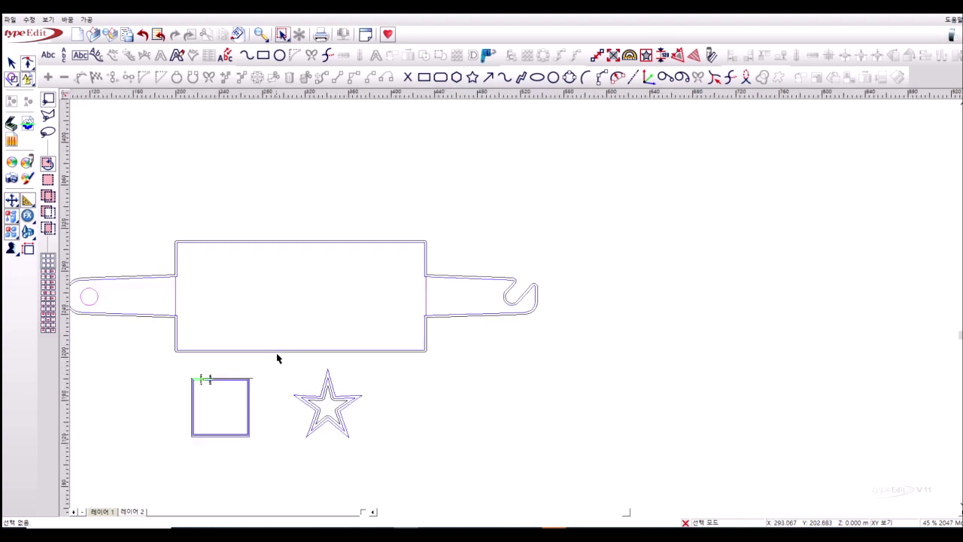
scroll(207, 290, up, 2)
scroll(226, 301, up, 2)
click(617, 322)
Create a scaled copy of the original large outline, 440 mm wide and 104 mm high, about its centre without keeping proportions.
click(513, 267)
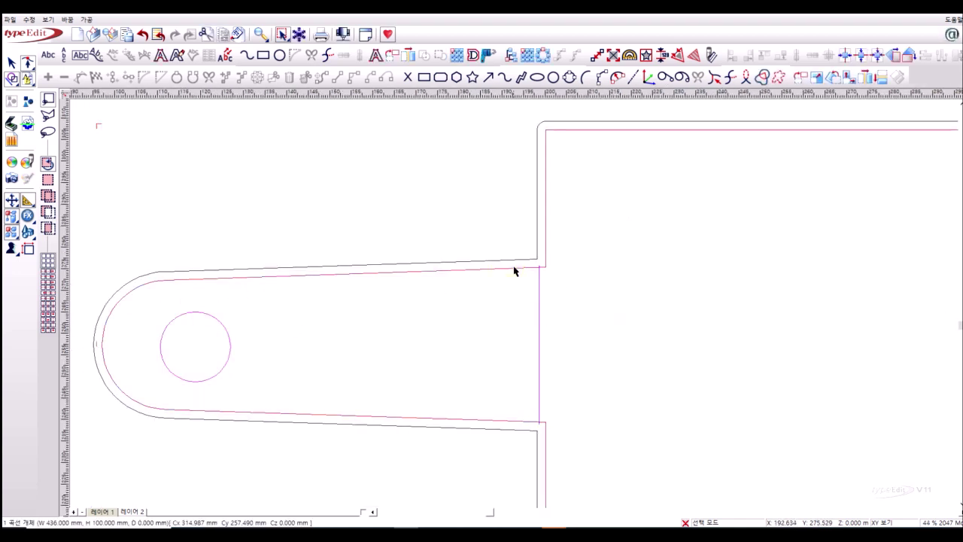
key(F2)
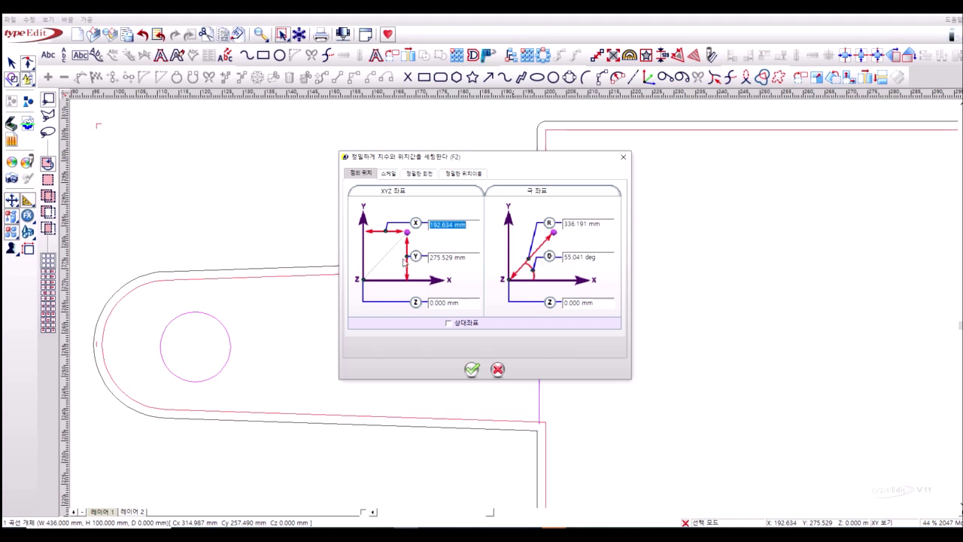
click(389, 173)
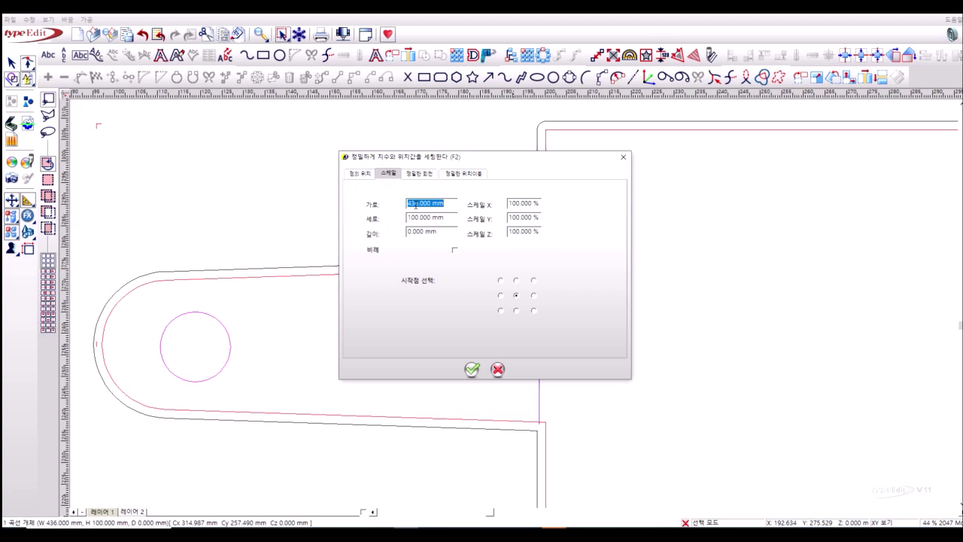
click(416, 204)
drag(407, 203, 419, 203)
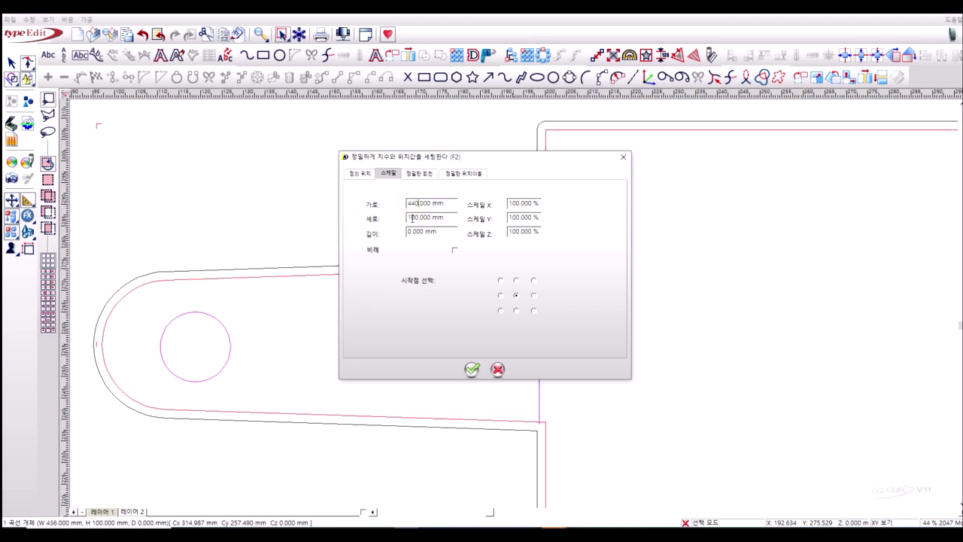
text(4)
key(Return)
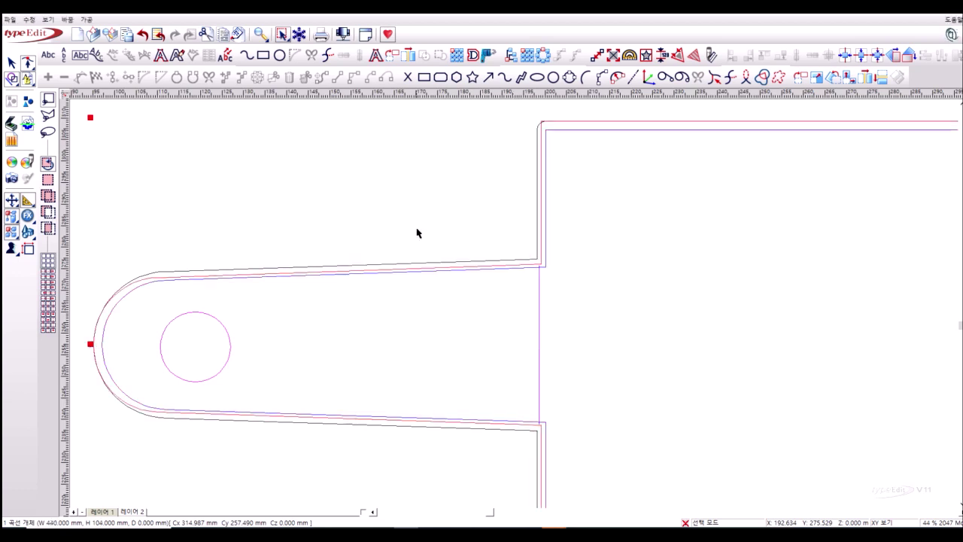
click(630, 335)
scroll(564, 398, down, 3)
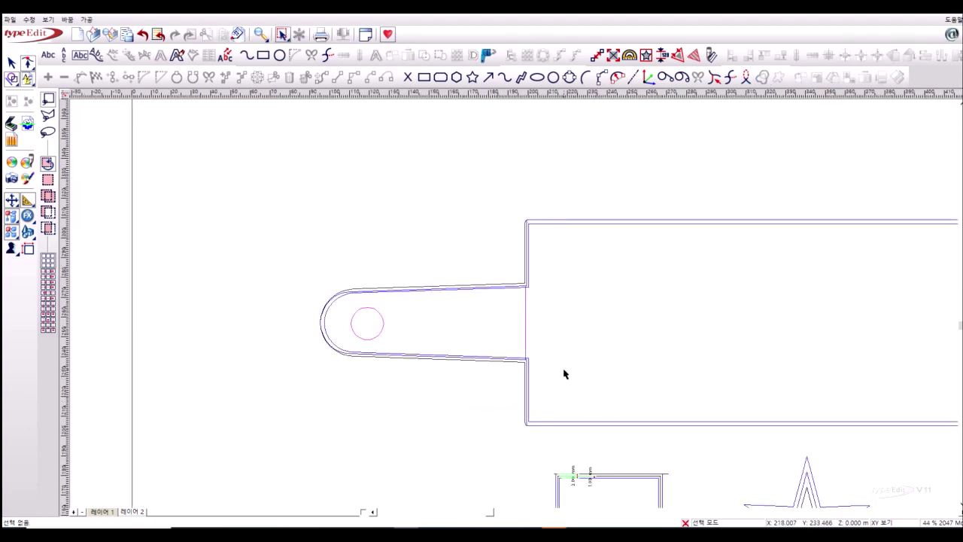
Align the original large outline and its scaled copy on their centres.
scroll(565, 374, up, 3)
click(446, 286)
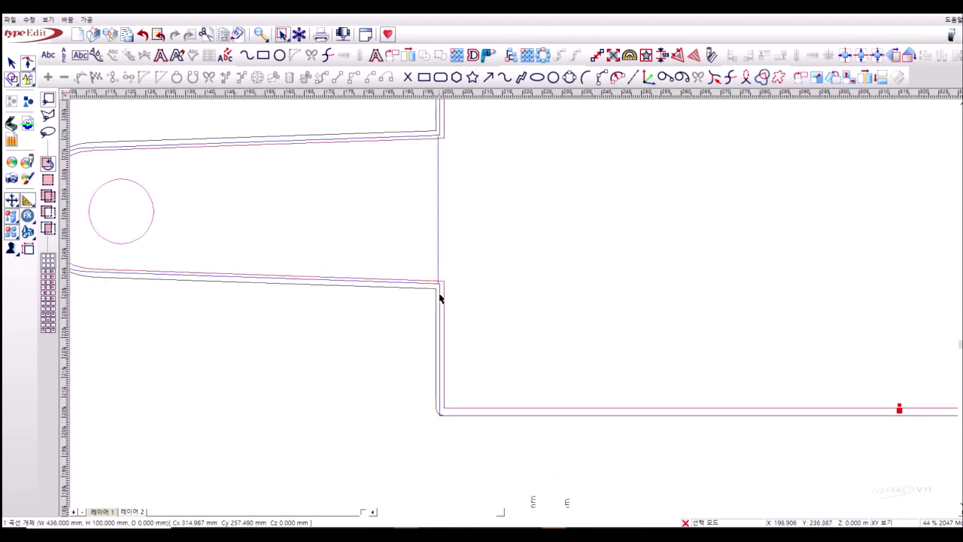
shift+click(435, 299)
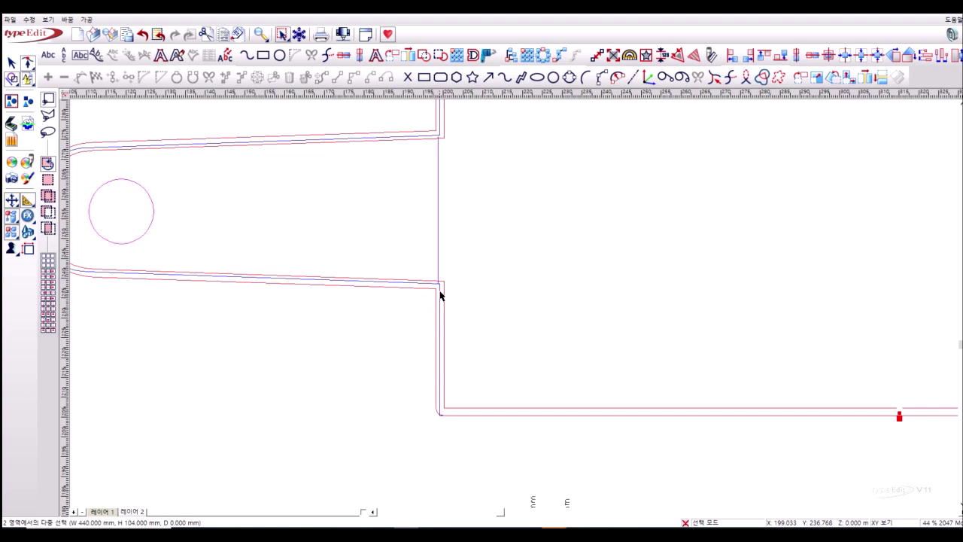
click(496, 292)
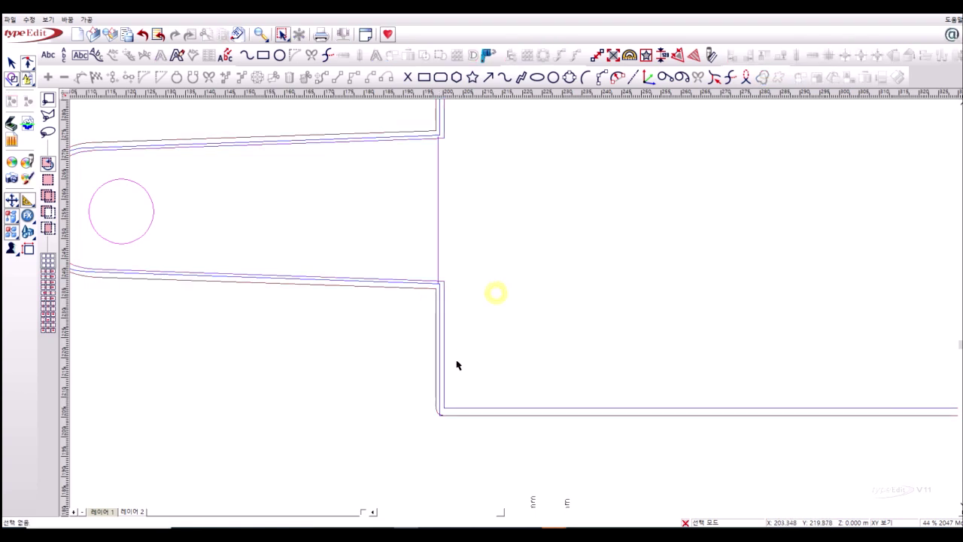
click(441, 378)
shift+click(436, 376)
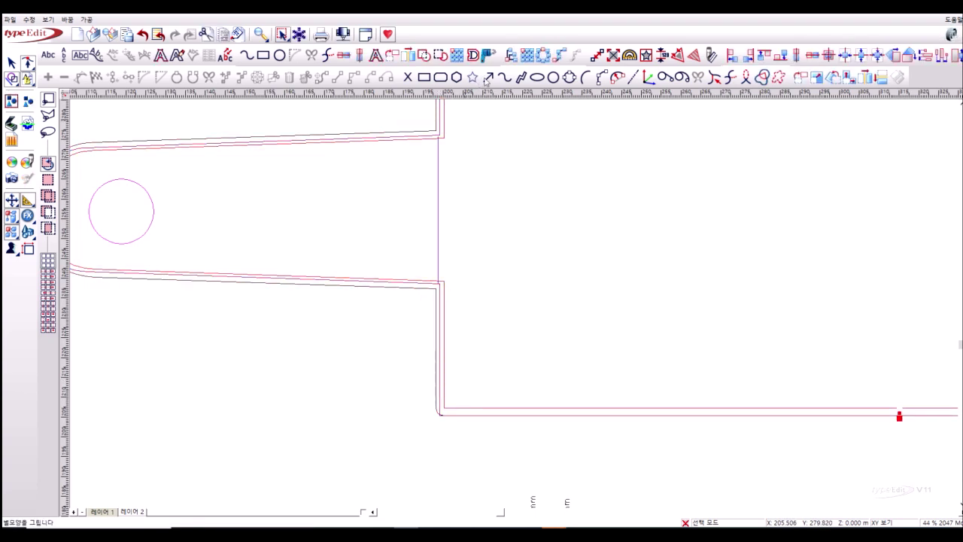
click(828, 55)
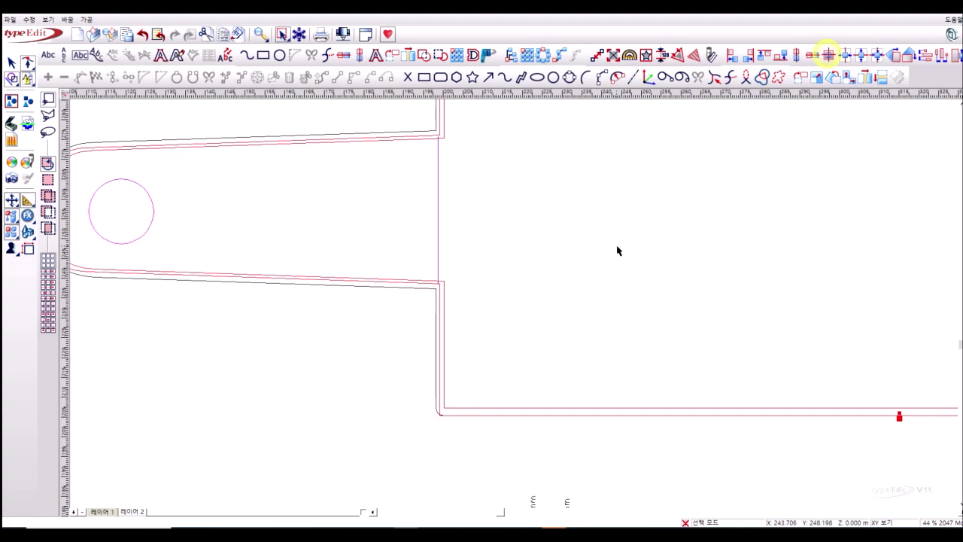
click(546, 300)
Delete the rounded-corner 2 mm offset of the large hook-ended outline.
scroll(476, 386, down, 3)
scroll(379, 277, up, 4)
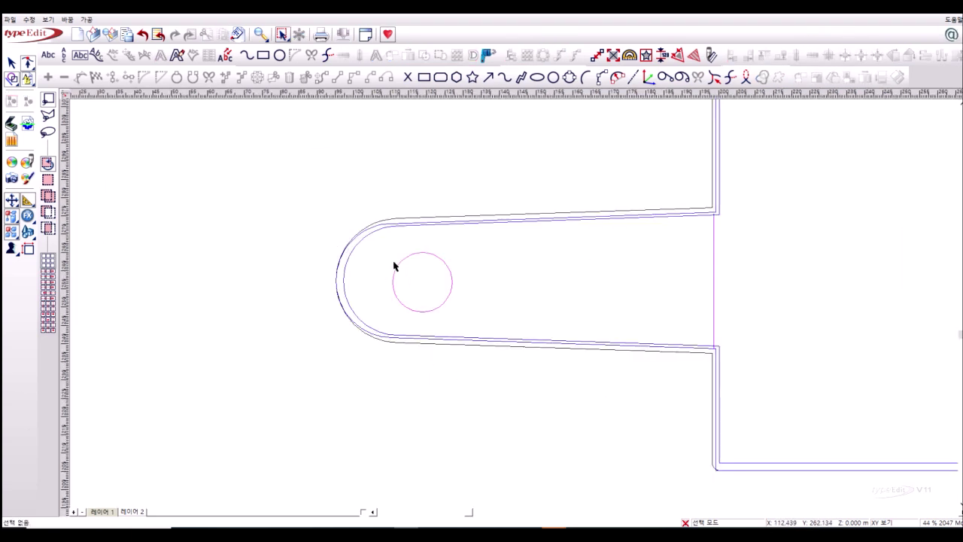
click(574, 241)
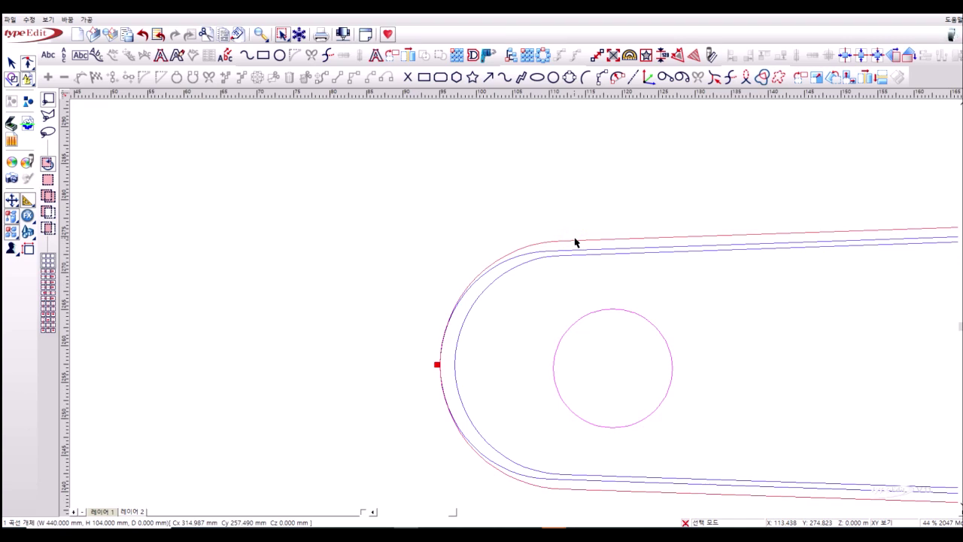
key(Delete)
click(645, 284)
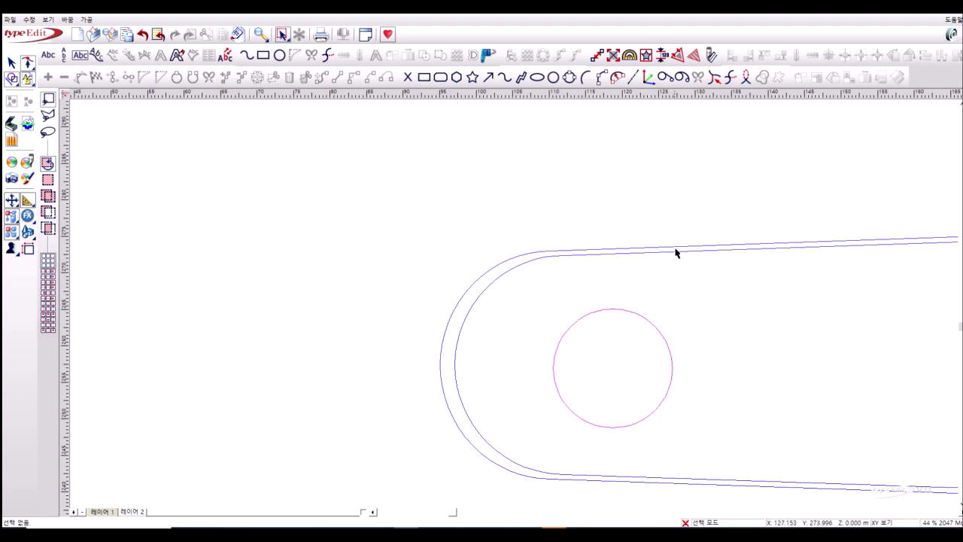
Delete the scaled copy of the large outline.
click(542, 249)
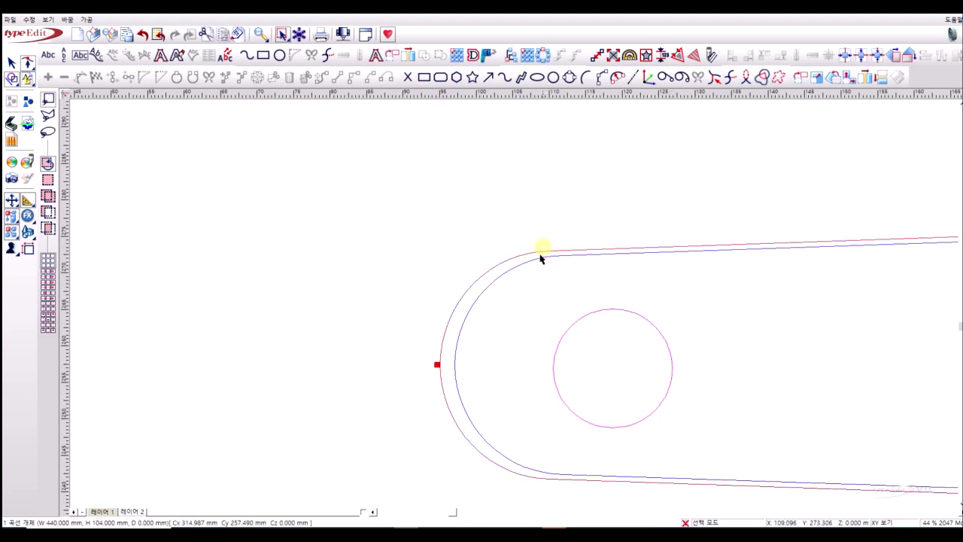
key(Delete)
scroll(511, 301, down, 2)
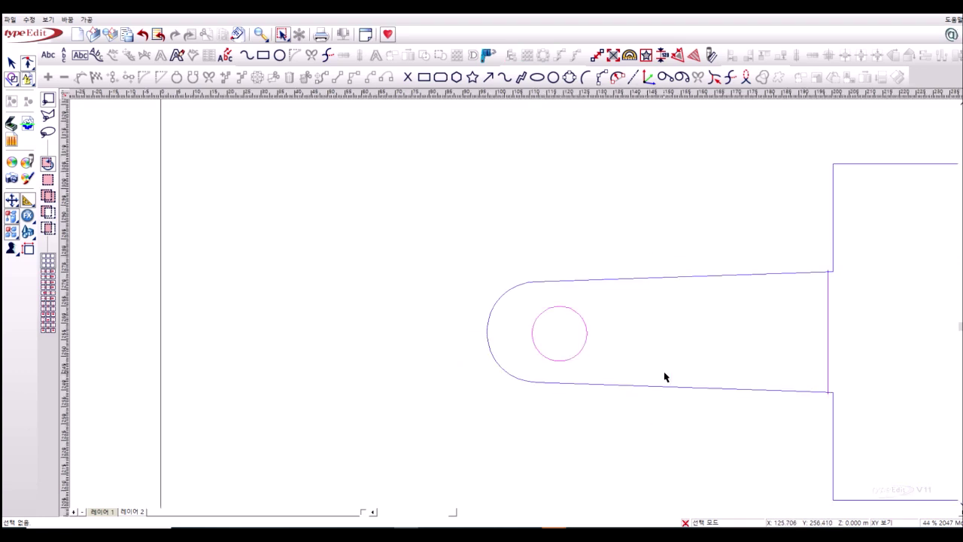
click(539, 282)
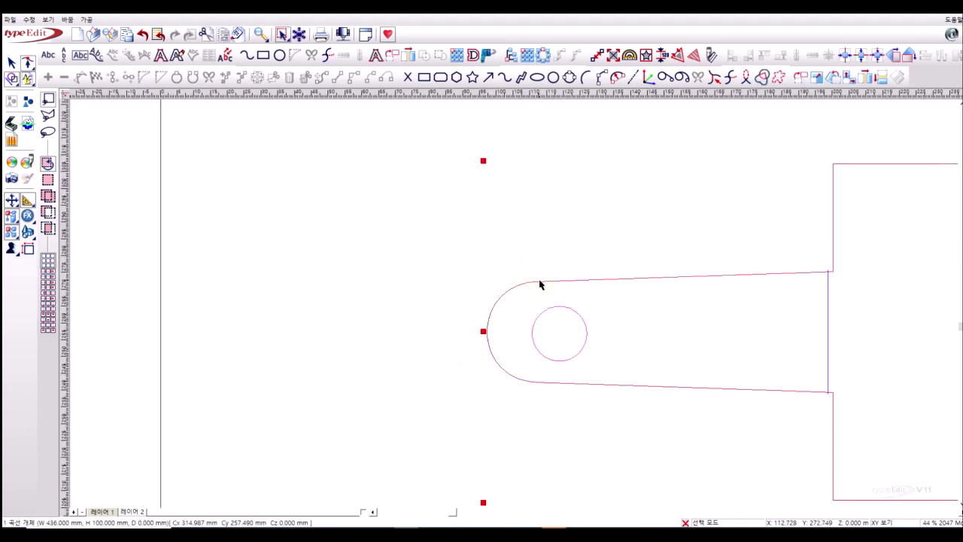
key(F2)
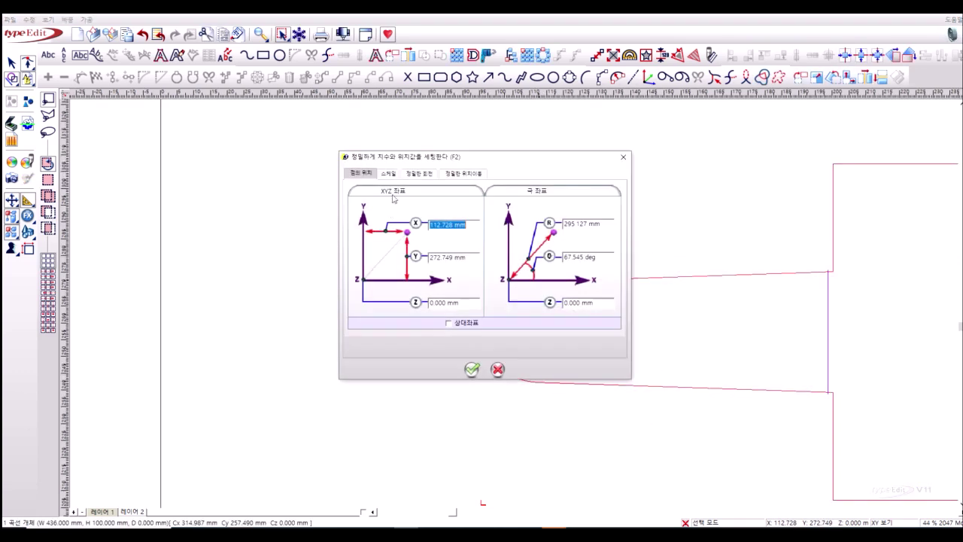
click(622, 156)
click(643, 229)
Undo the deletion of the large outline's scaled copy.
key(ctrl+z)
key(ctrl+z)
click(631, 359)
Move the nodes along the upper edge of the scaled outline's round-holed arm up by 2 mm.
click(504, 284)
click(29, 65)
drag(276, 163, 865, 299)
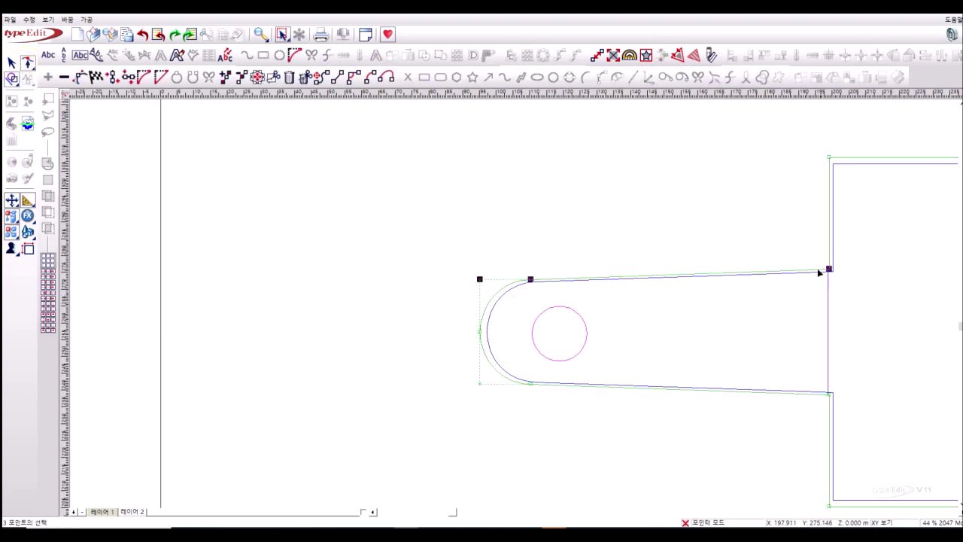
scroll(831, 274, up, 2)
key(Up)
text(2)
key(Return)
Shift the two upper nodes where the scaled outline's round-holed arm meets the body to the left, and leave node editing.
scroll(548, 269, down, 2)
drag(503, 225, 564, 314)
key(Left)
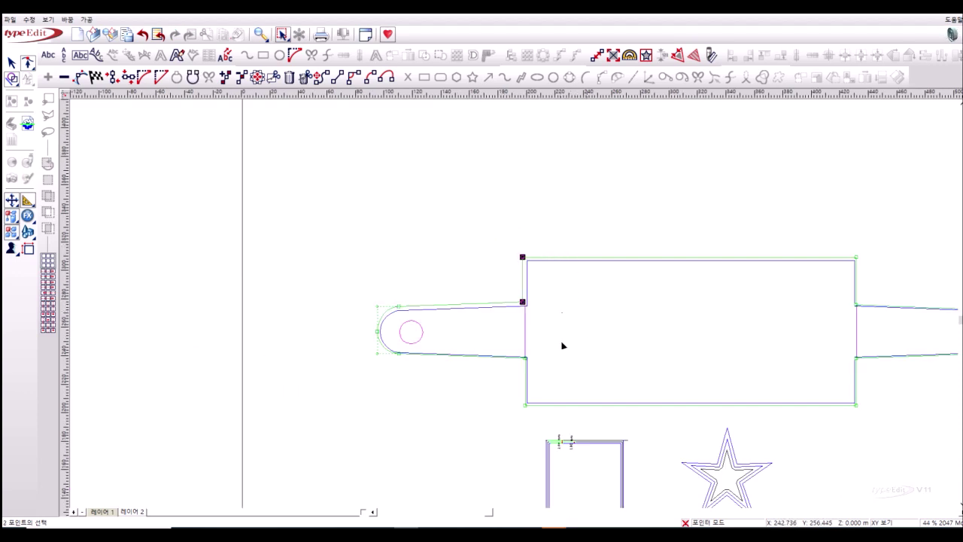
click(12, 64)
click(568, 211)
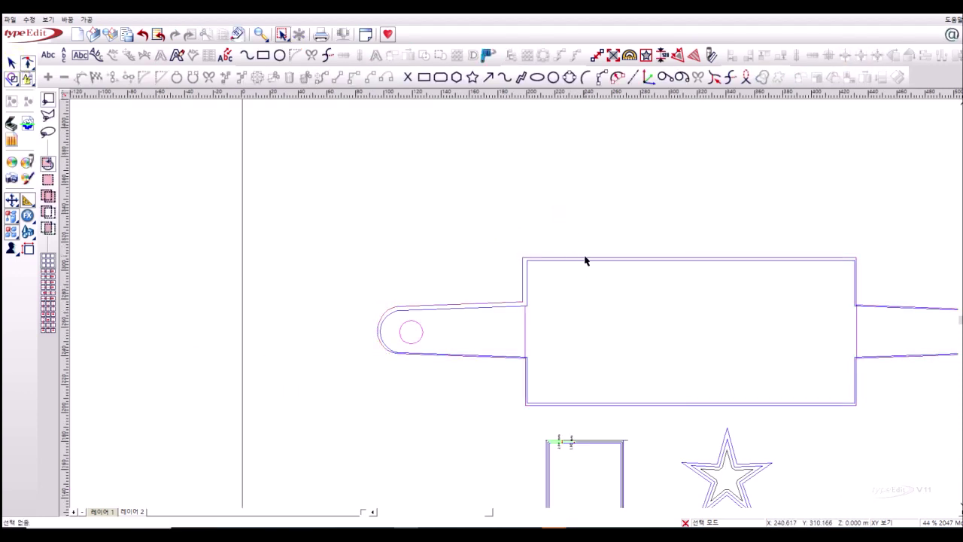
Delete the node-edited scaled outline, keeping only the original large outline with the square and star.
click(585, 260)
scroll(647, 316, down, 3)
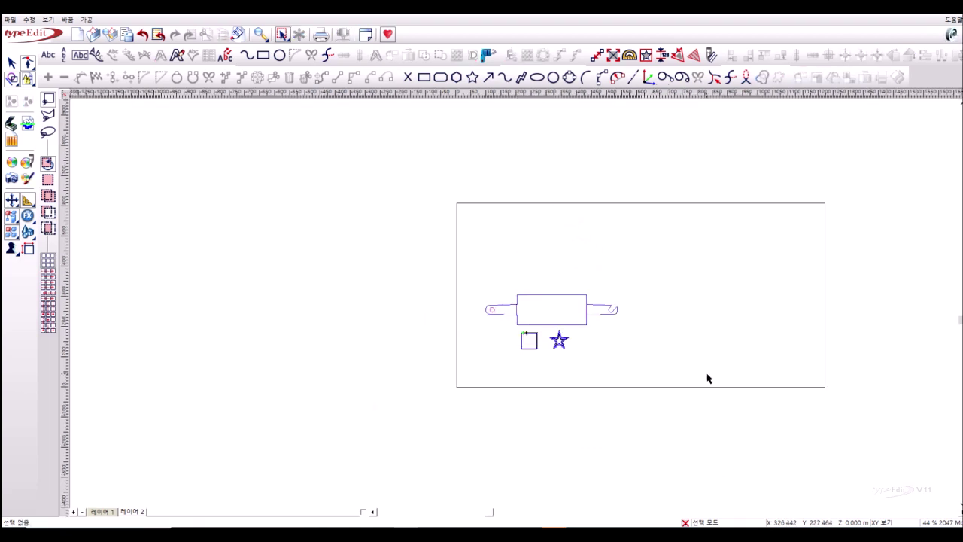
click(596, 365)
scroll(462, 308, up, 3)
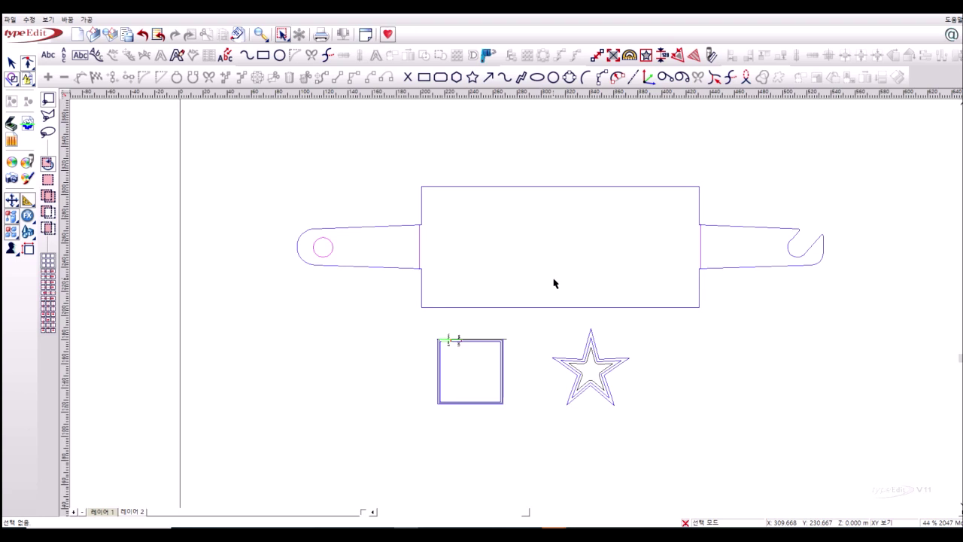